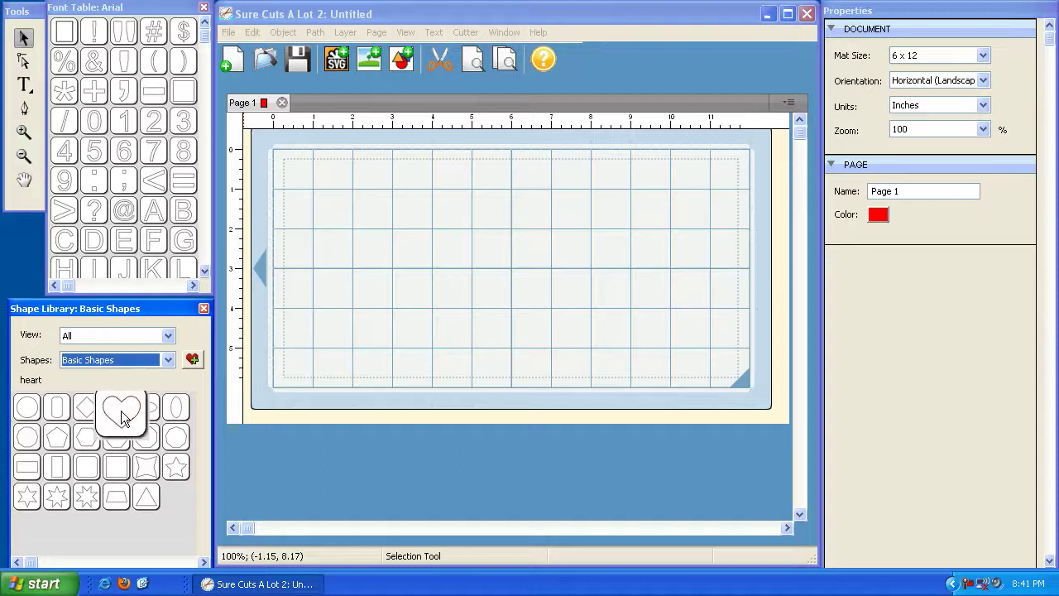
Add a heart from the Shape Library and enlarge it to about 2.38 × 1.95 inches near the top-left
click(121, 417)
drag(342, 236, 398, 281)
drag(280, 161, 293, 160)
click(421, 364)
Add two smaller hearts and place them beside and below the large one
click(117, 406)
drag(280, 161, 399, 211)
click(393, 311)
click(117, 406)
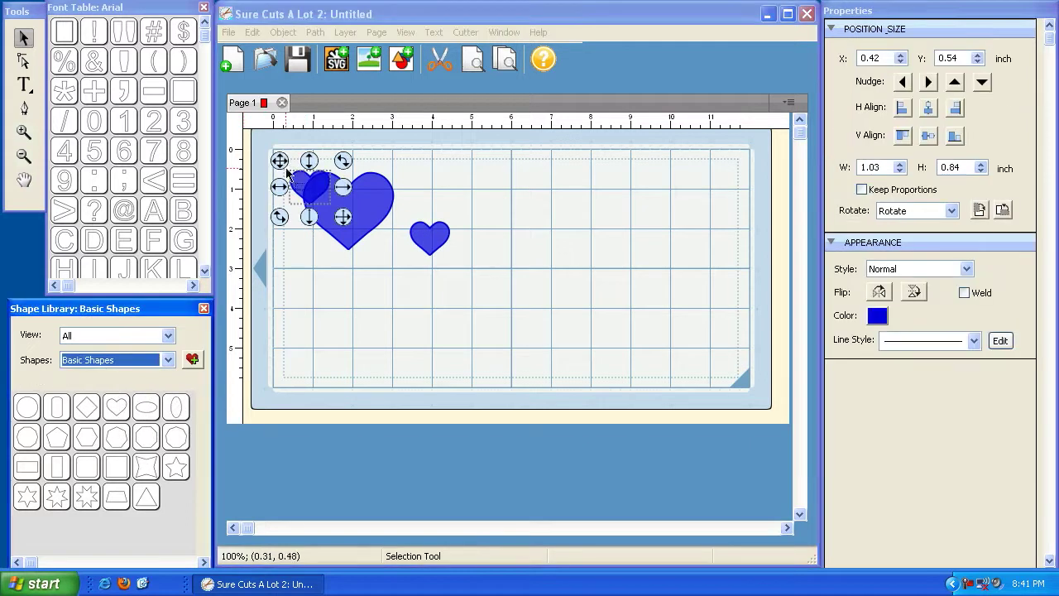
drag(280, 161, 361, 260)
click(482, 328)
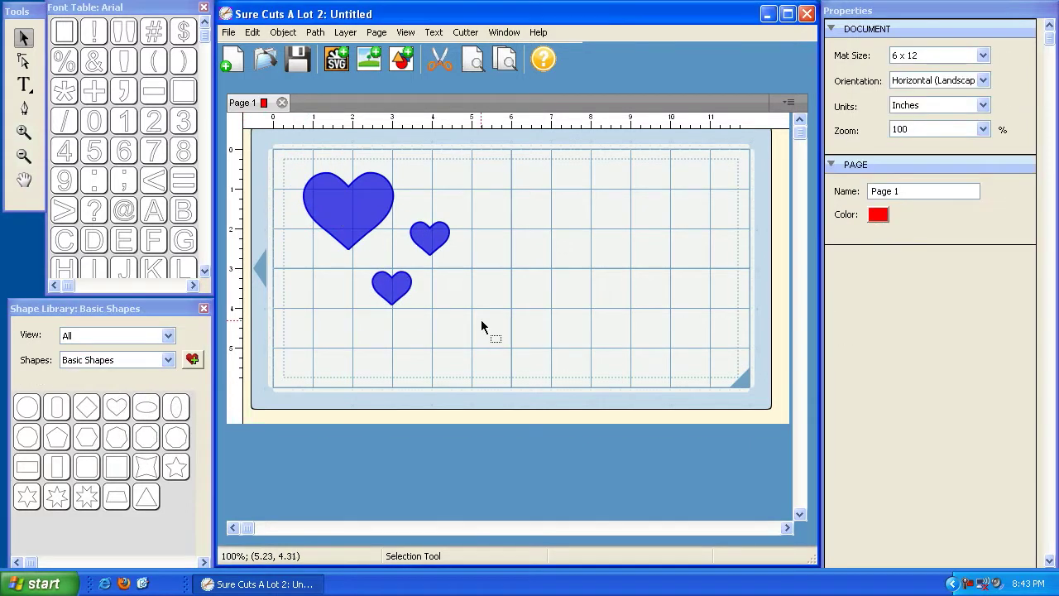
drag(472, 325, 291, 164)
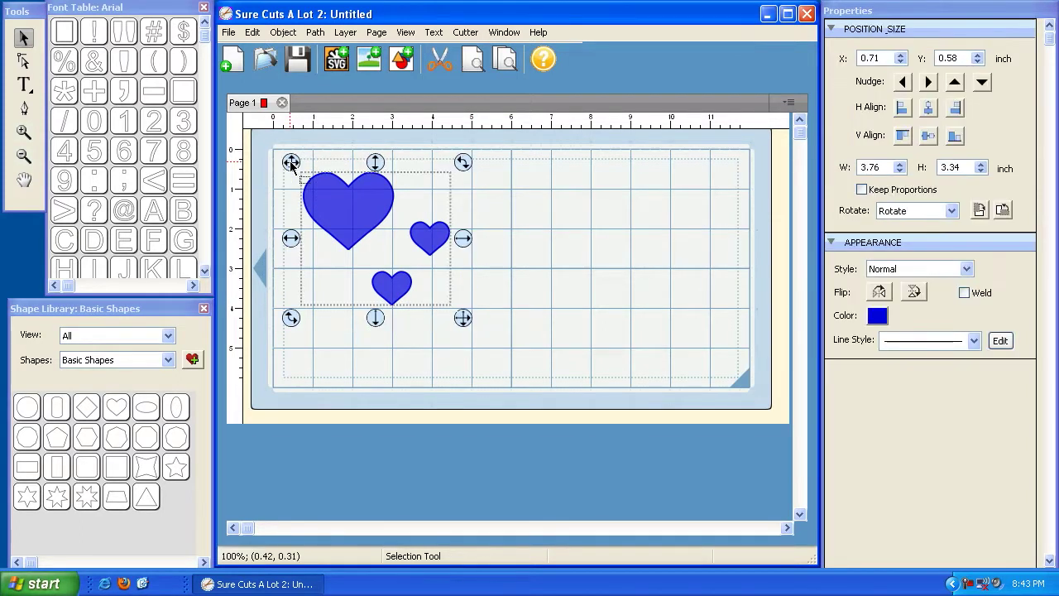
click(497, 236)
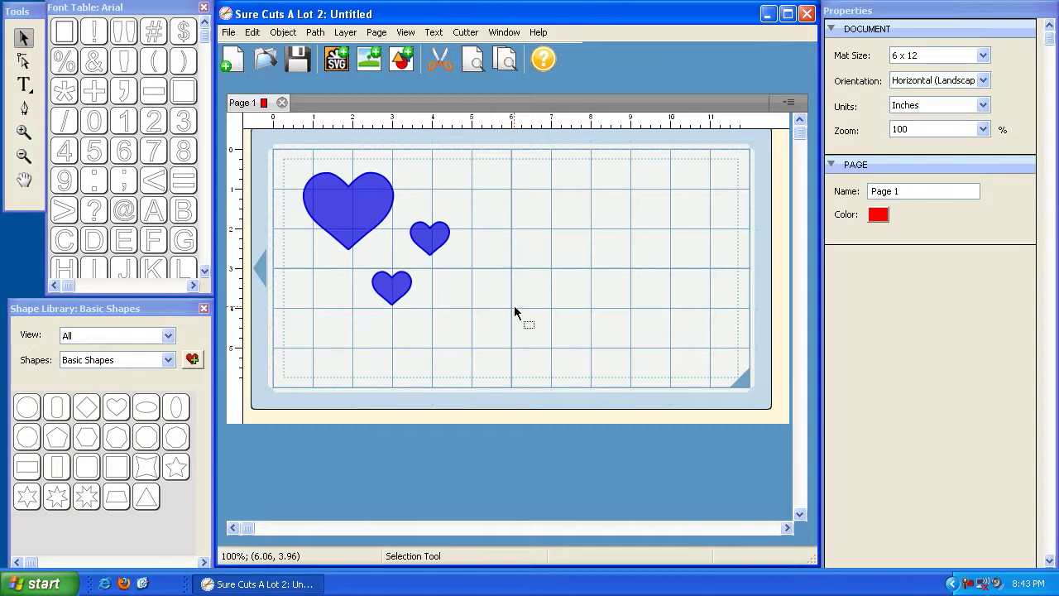
drag(500, 325, 302, 166)
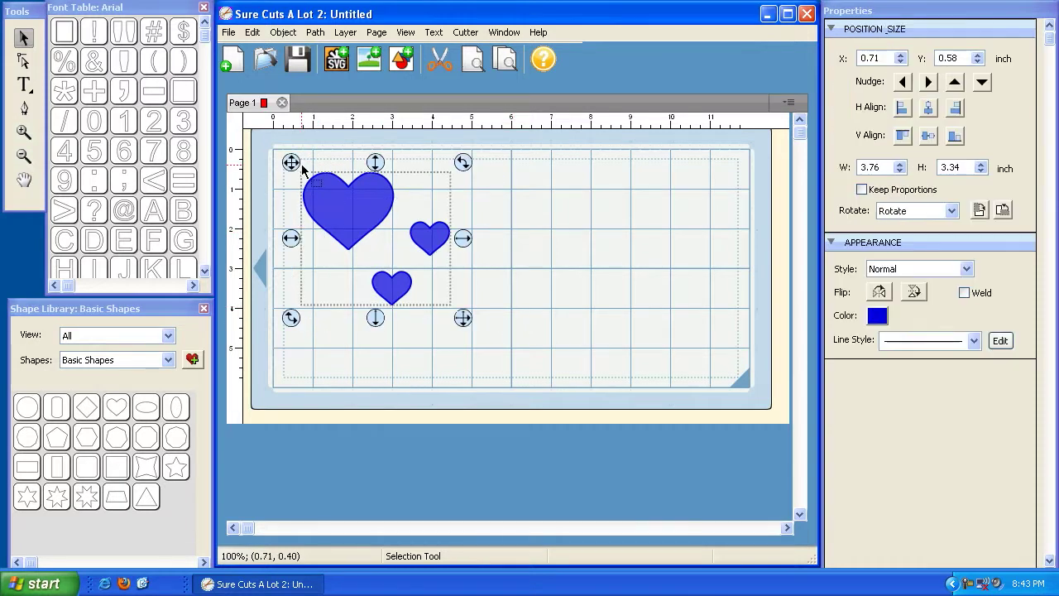
click(523, 248)
right_click(565, 223)
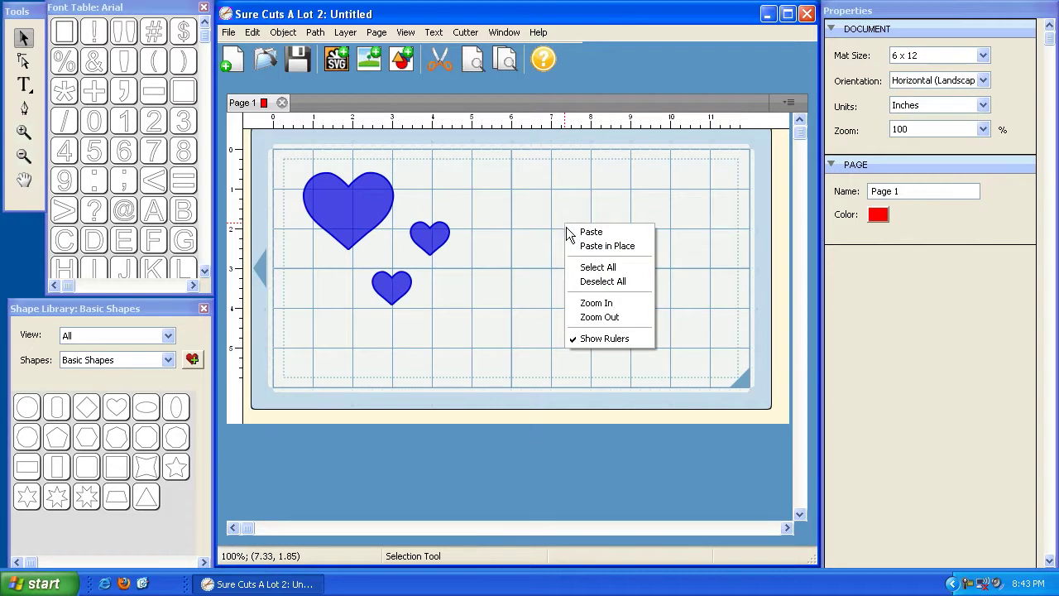
click(588, 268)
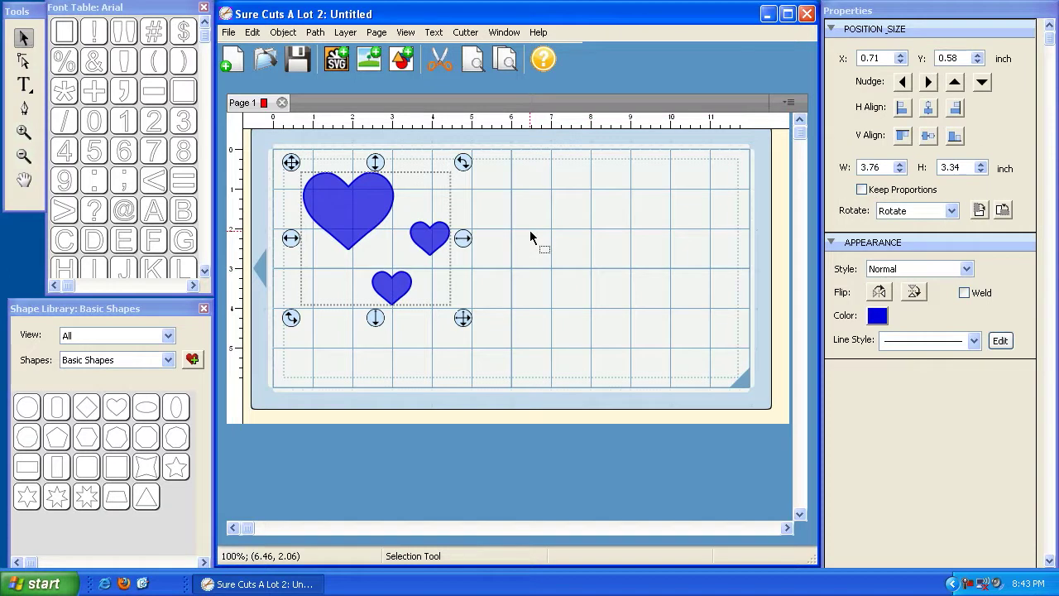
click(614, 238)
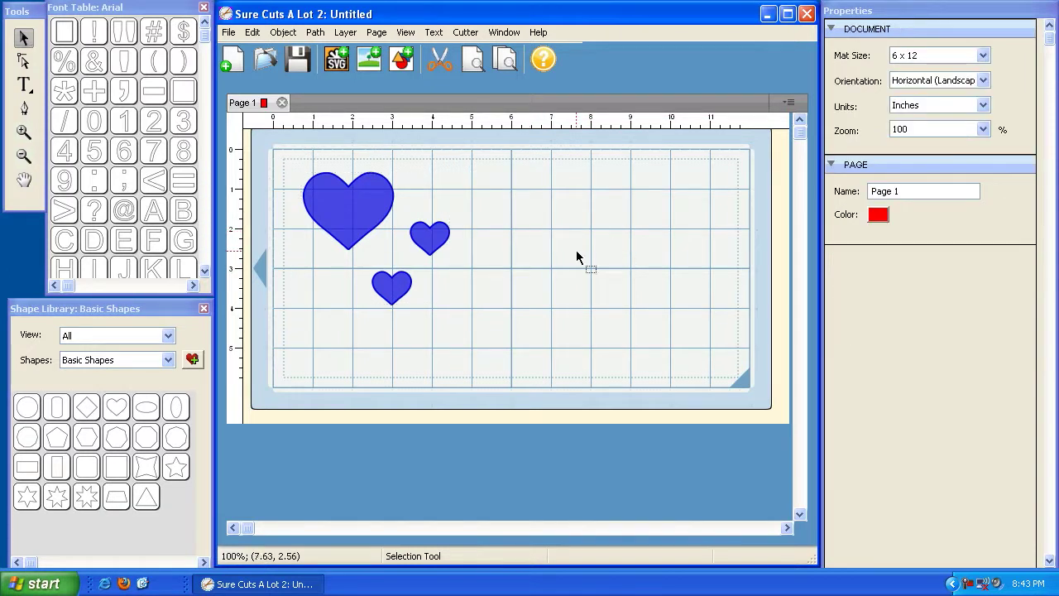
Group the three hearts into one object
drag(495, 315, 293, 164)
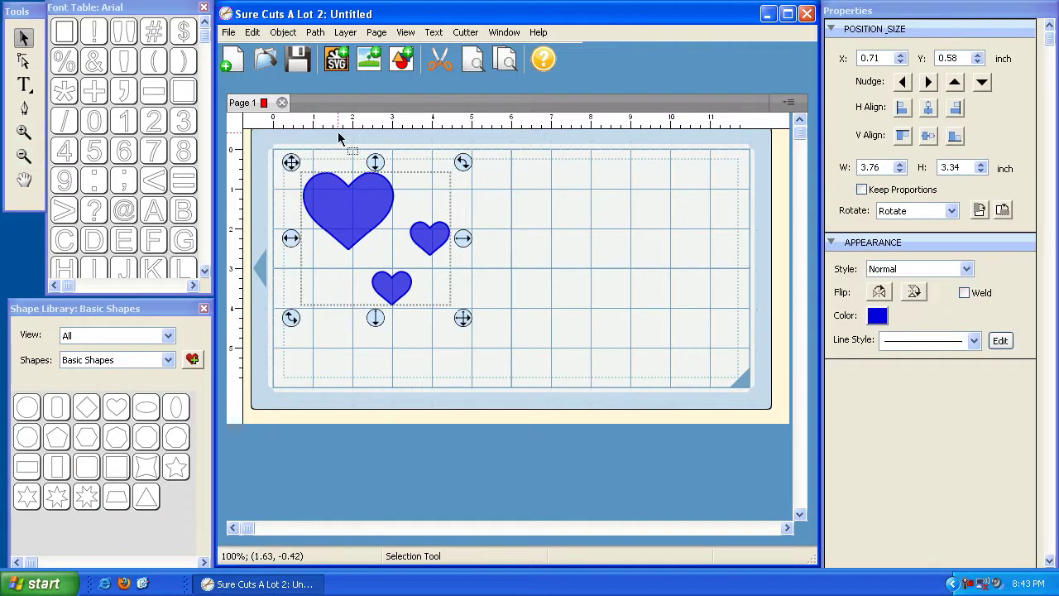
click(283, 33)
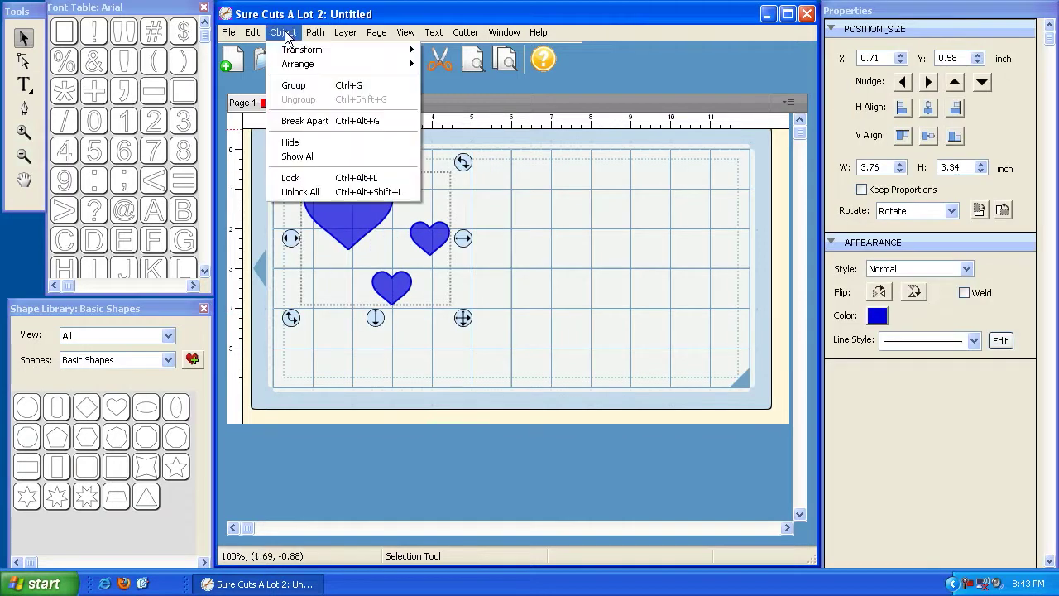
click(294, 86)
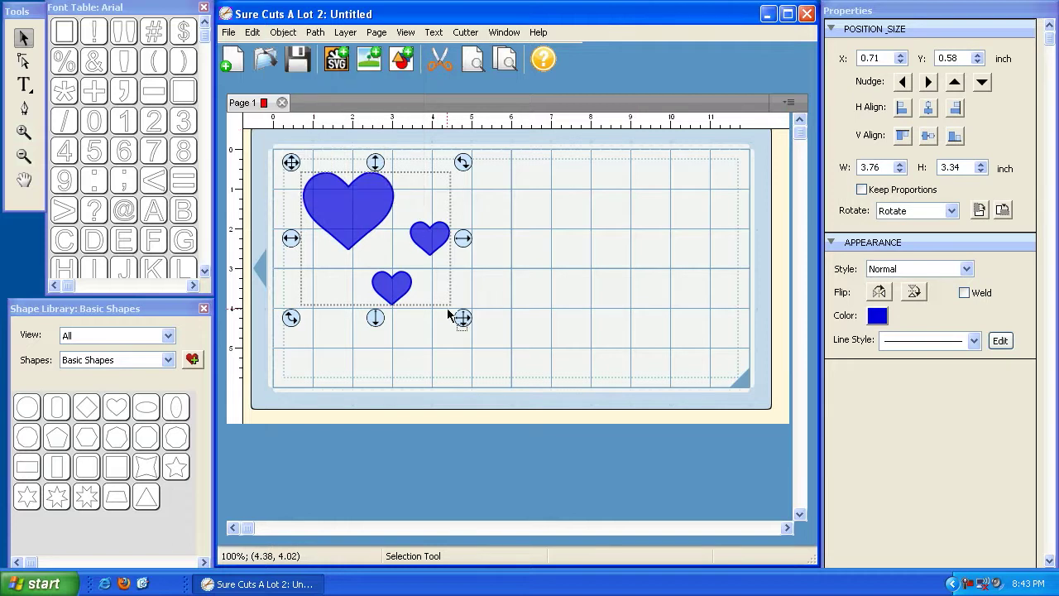
click(522, 329)
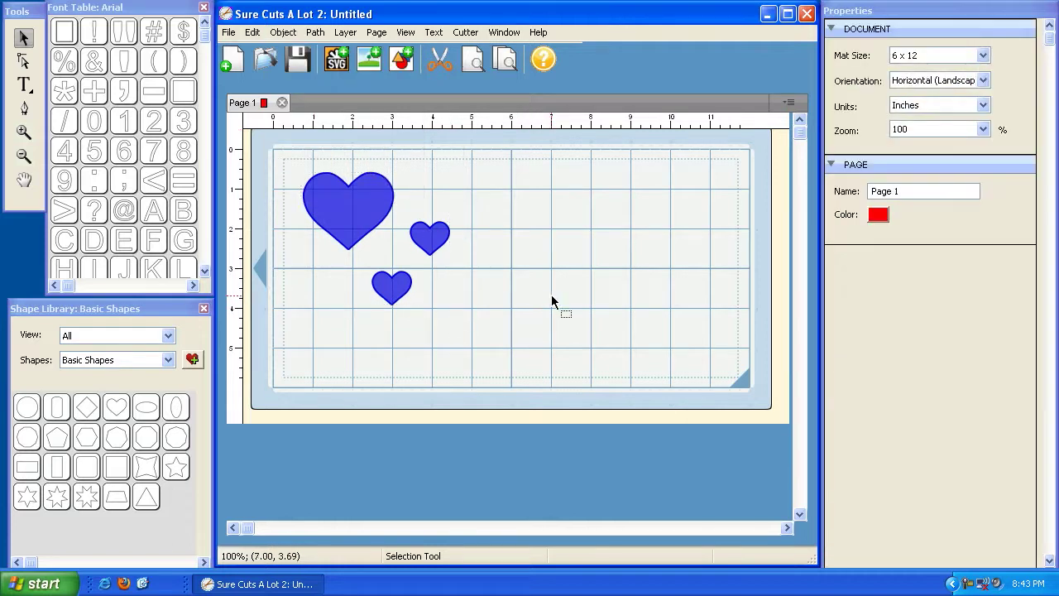
Scale the heart group up to about 5.20 × 4.77 inches and shift it right
click(425, 236)
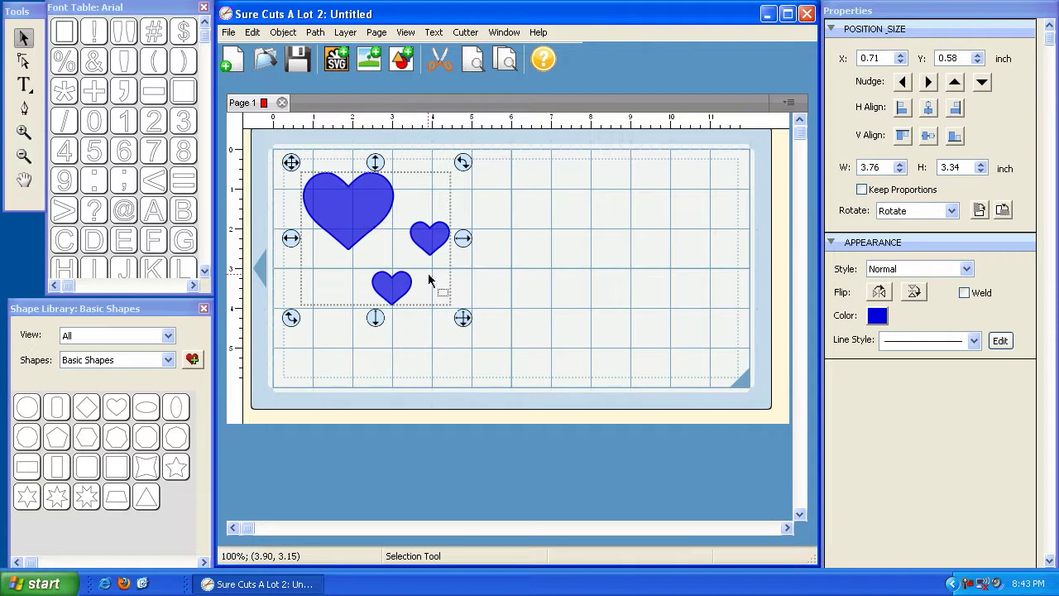
drag(463, 320, 524, 371)
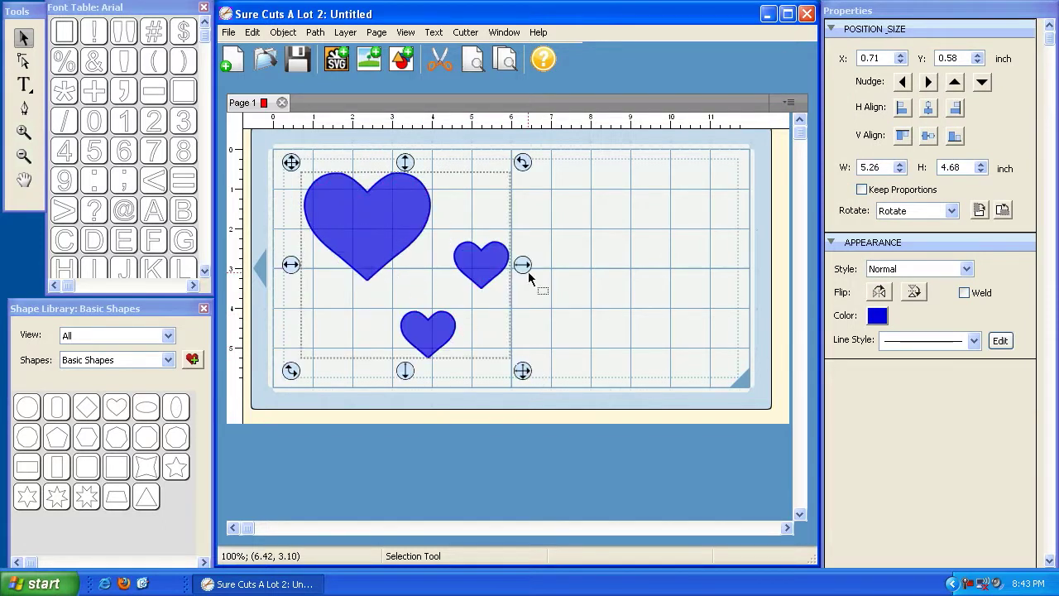
mouse_move(528, 171)
mouse_down()
mouse_move(529, 203)
mouse_move(524, 169)
mouse_move(514, 176)
mouse_up()
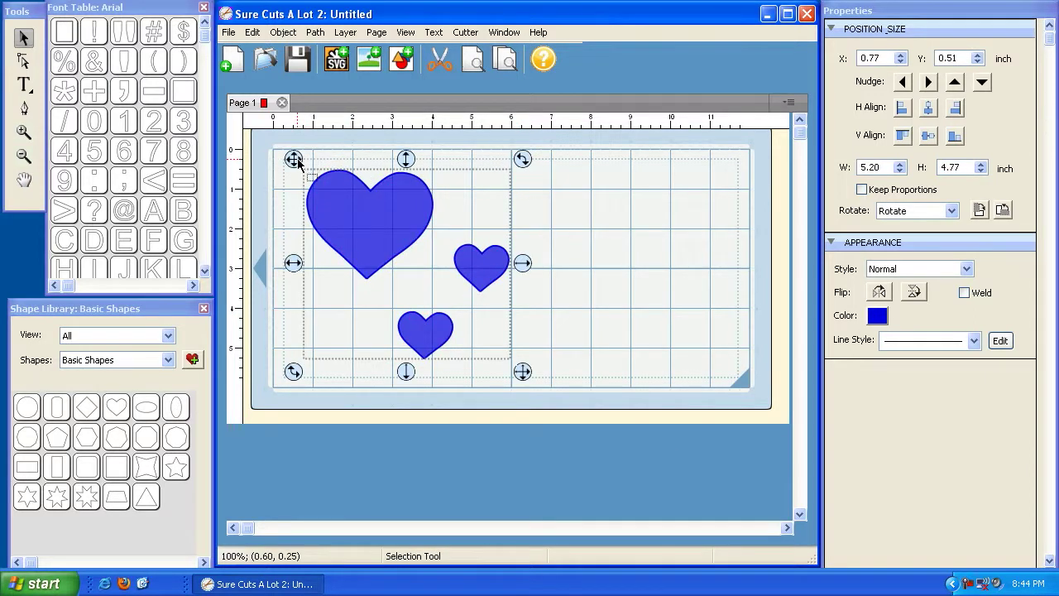
drag(294, 159, 372, 161)
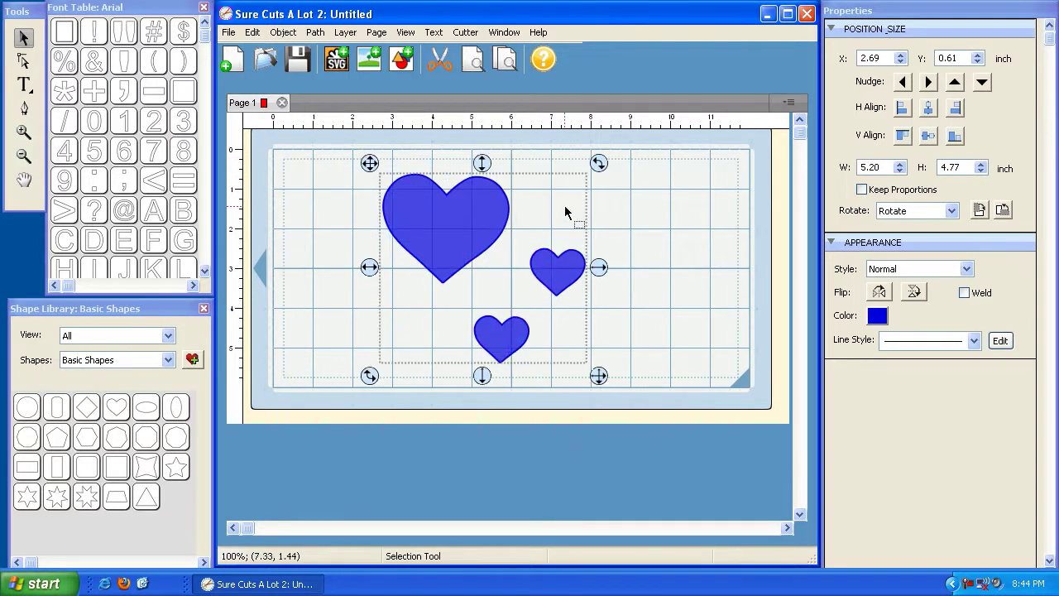
Ungroup the hearts and delete the medium and small hearts
click(284, 33)
click(298, 99)
click(556, 268)
click(578, 265)
click(577, 265)
click(524, 331)
click(561, 280)
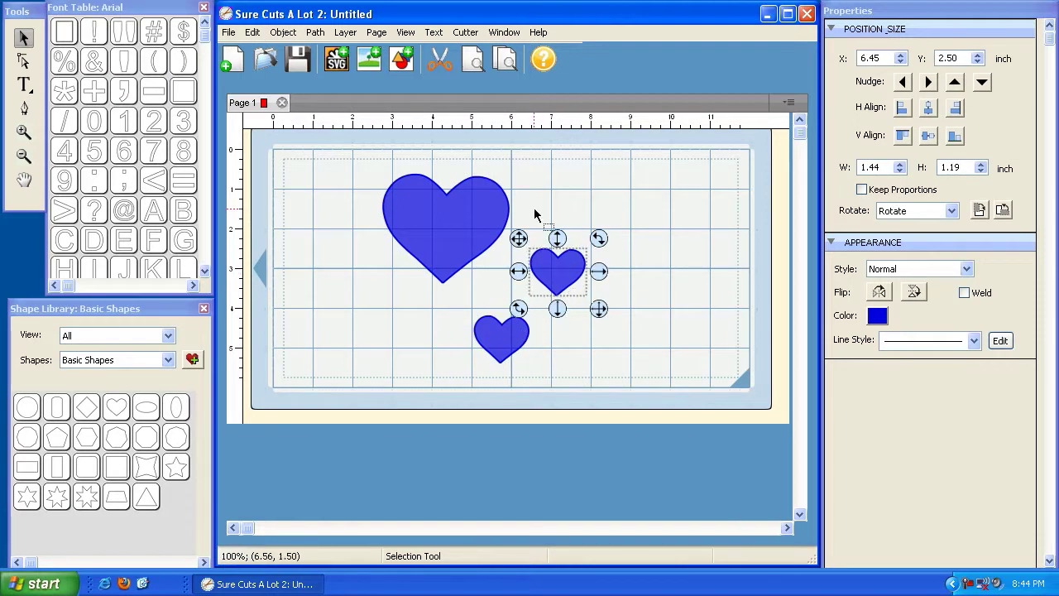
key(Delete)
click(506, 345)
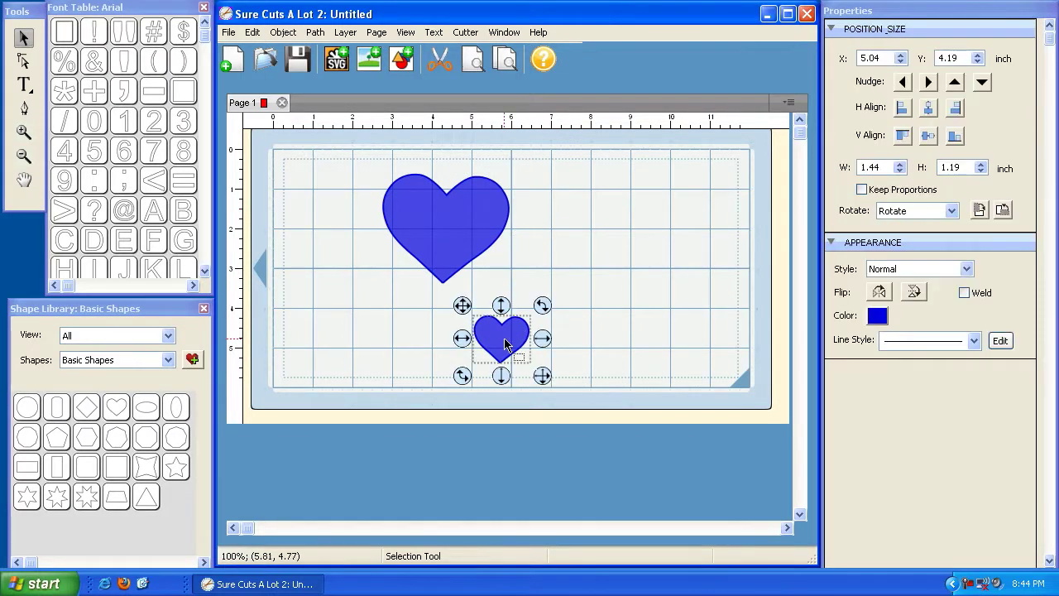
key(Delete)
Enlarge the remaining heart to 5.35 × 4.44 inches and move it to the mat's left side
click(480, 236)
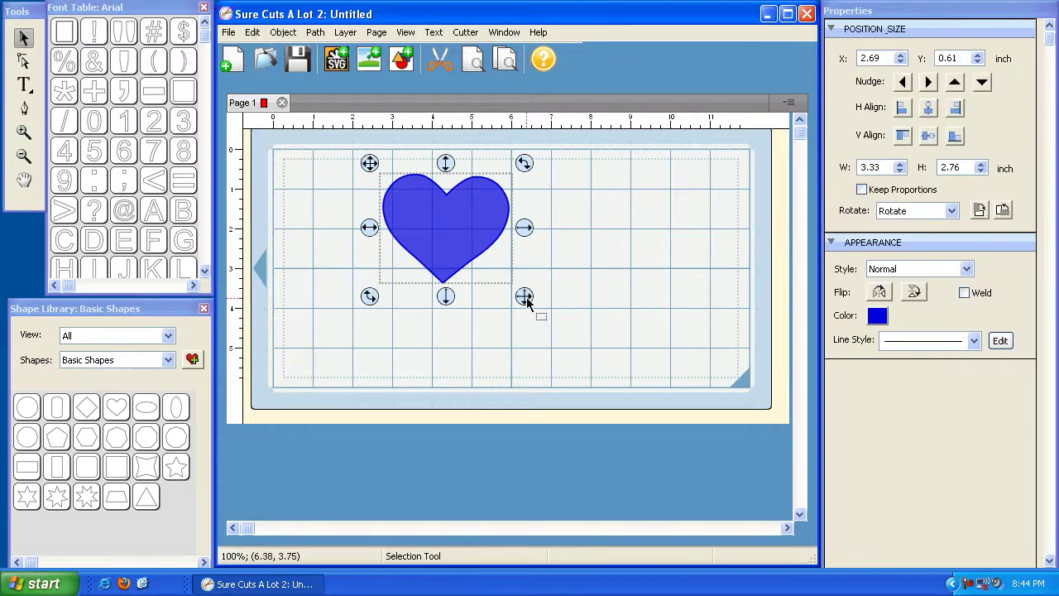
drag(526, 298, 607, 365)
drag(370, 163, 280, 168)
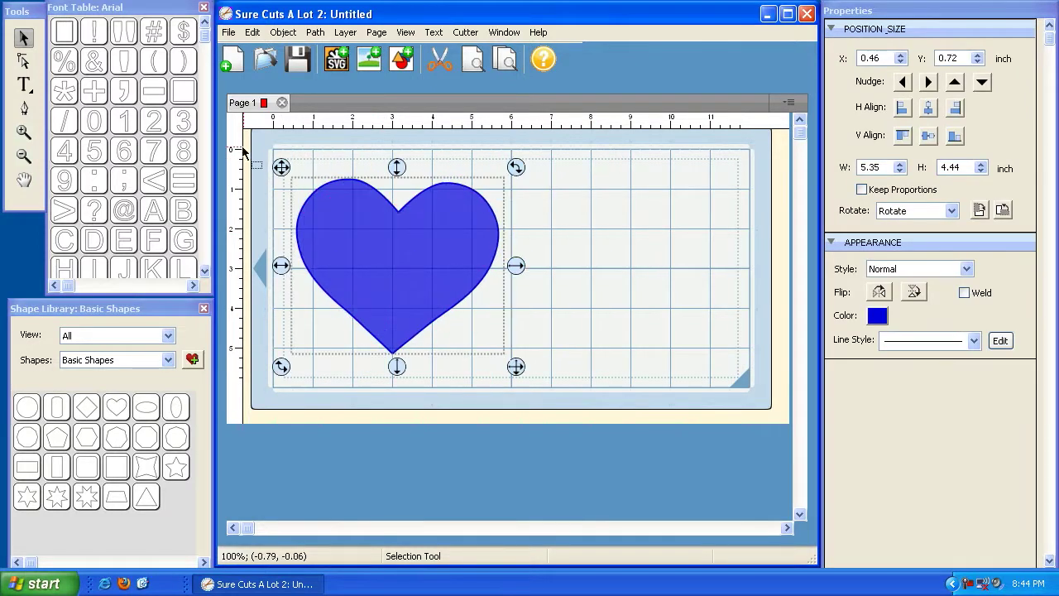
Type LOVE in Arial Black at 1.00 inch to the right of the heart
click(24, 85)
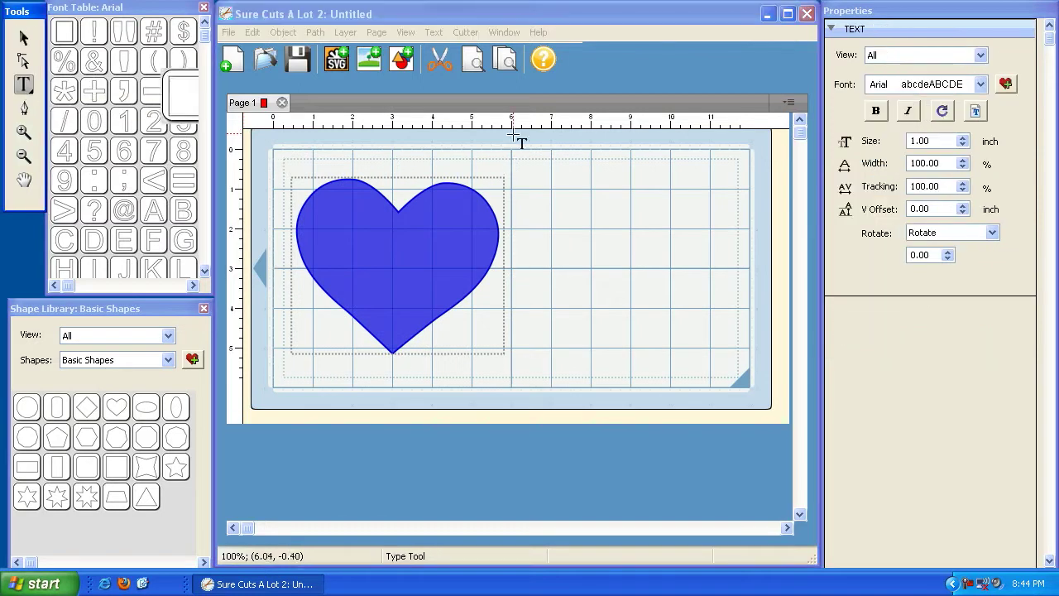
click(981, 85)
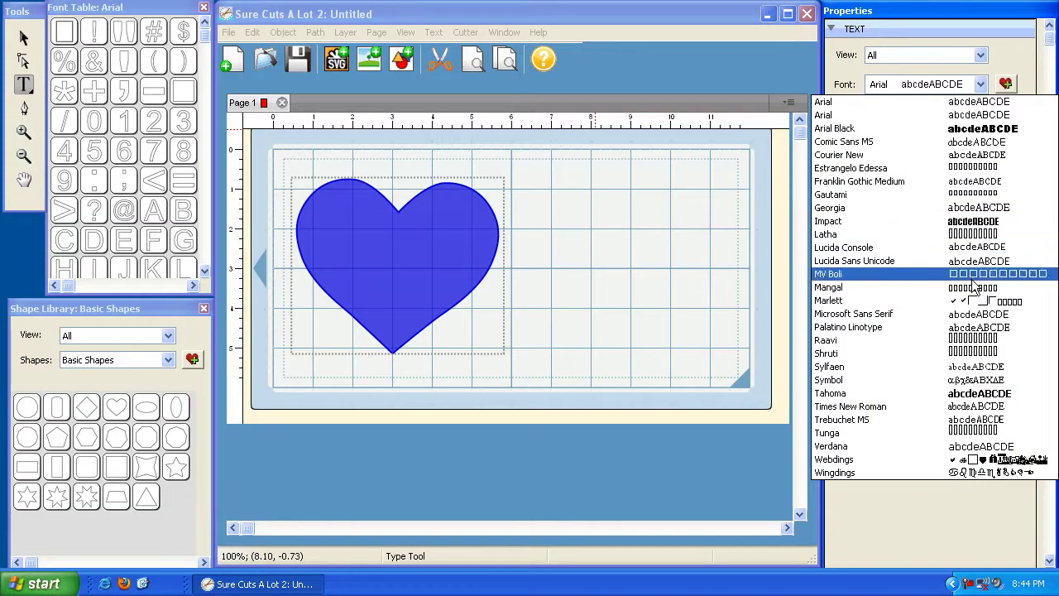
click(982, 130)
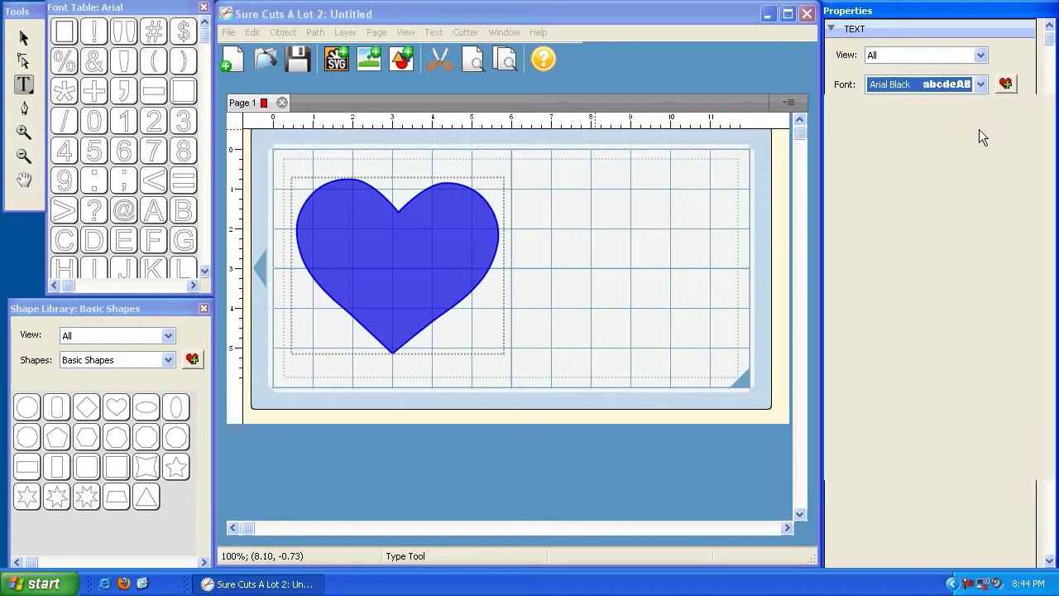
click(553, 269)
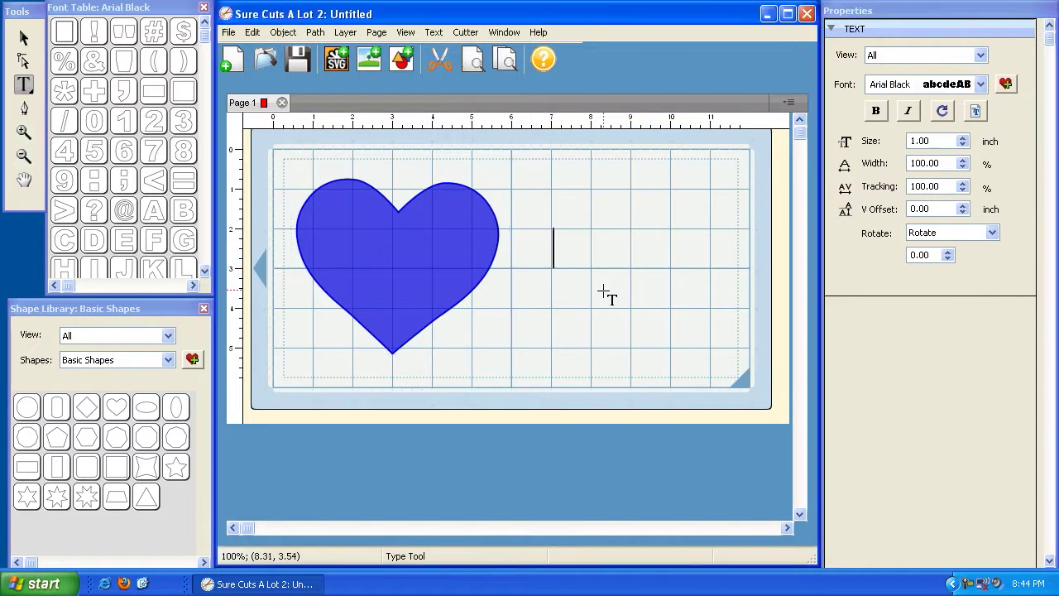
text(LOVE)
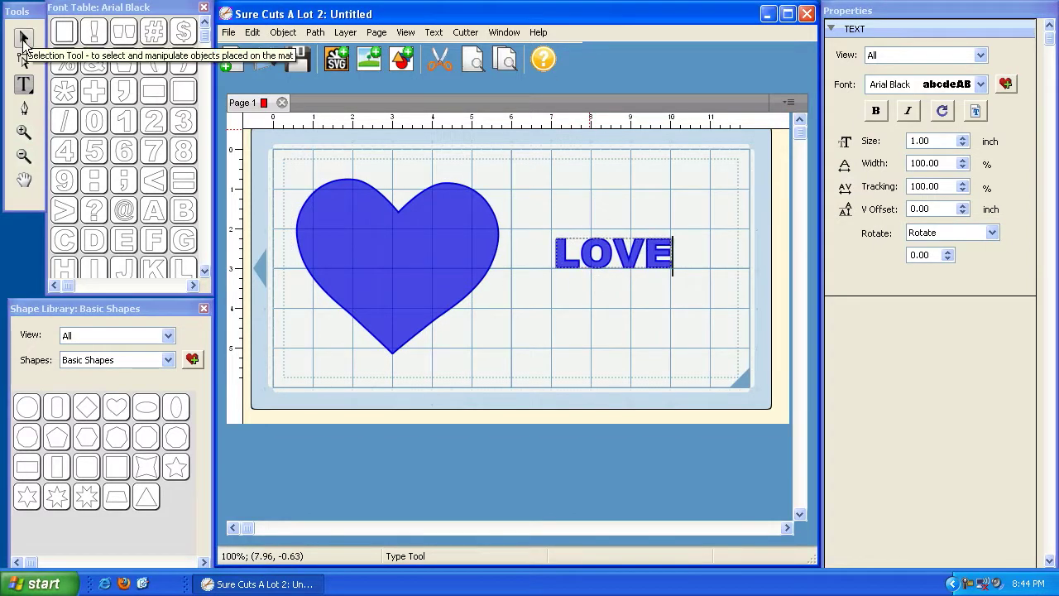
Move the LOVE text up and enlarge it
click(22, 37)
drag(548, 230, 514, 178)
drag(650, 229, 740, 289)
drag(512, 177, 491, 283)
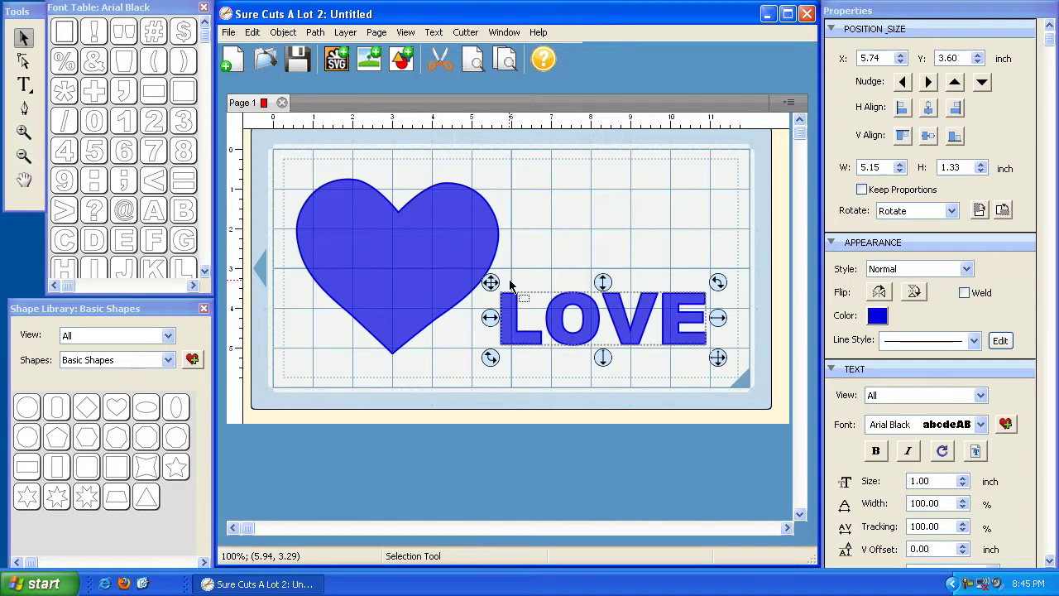
Place LOVE beside the heart's top and resize it to 5.47 × 1.41 inches
click(579, 273)
click(588, 315)
drag(495, 280, 506, 186)
click(591, 253)
click(614, 308)
click(614, 307)
click(699, 244)
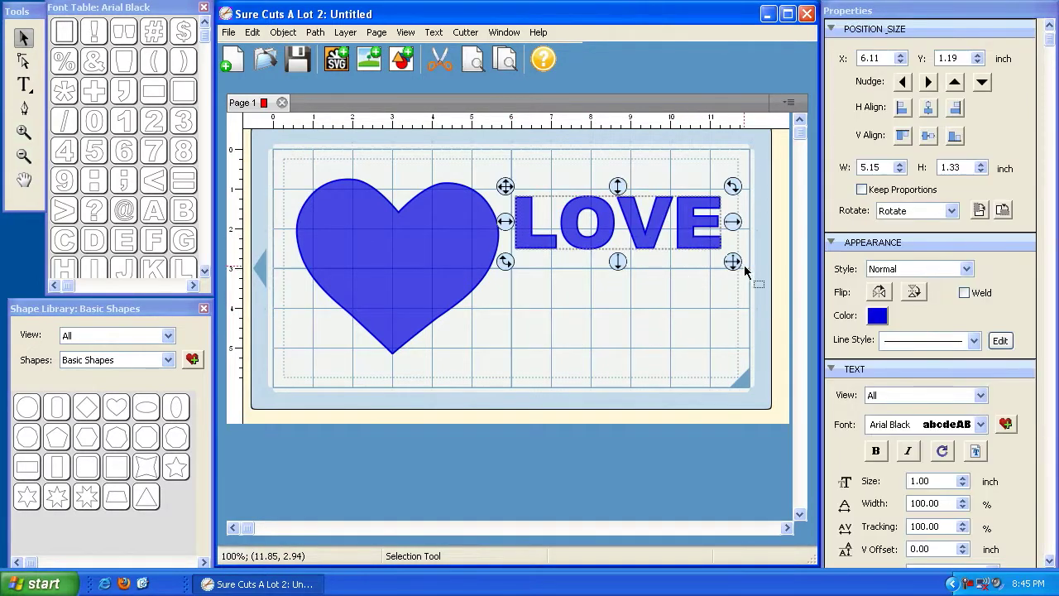
drag(734, 262, 743, 296)
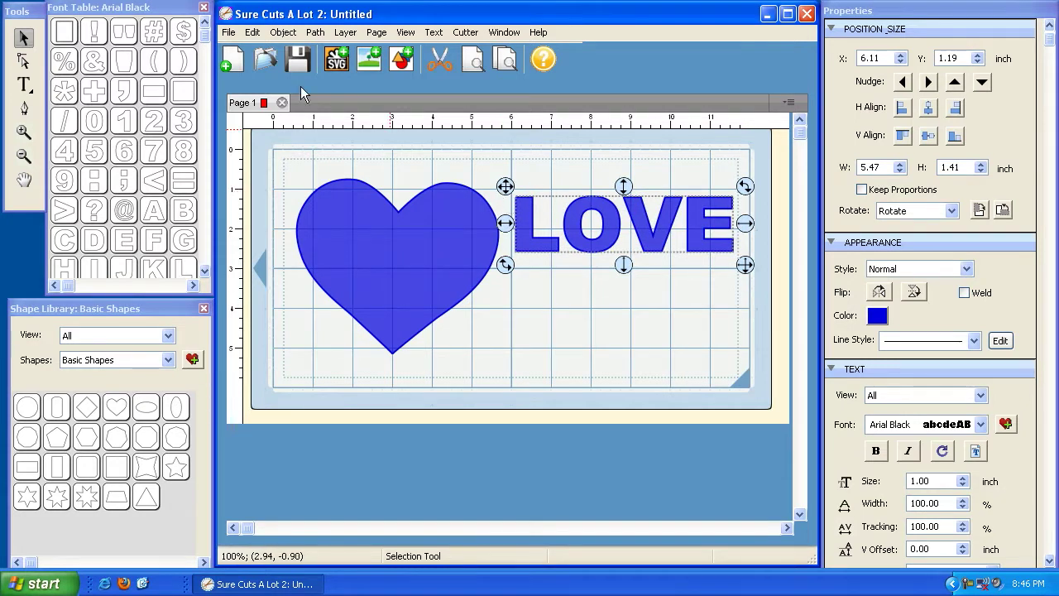
click(283, 33)
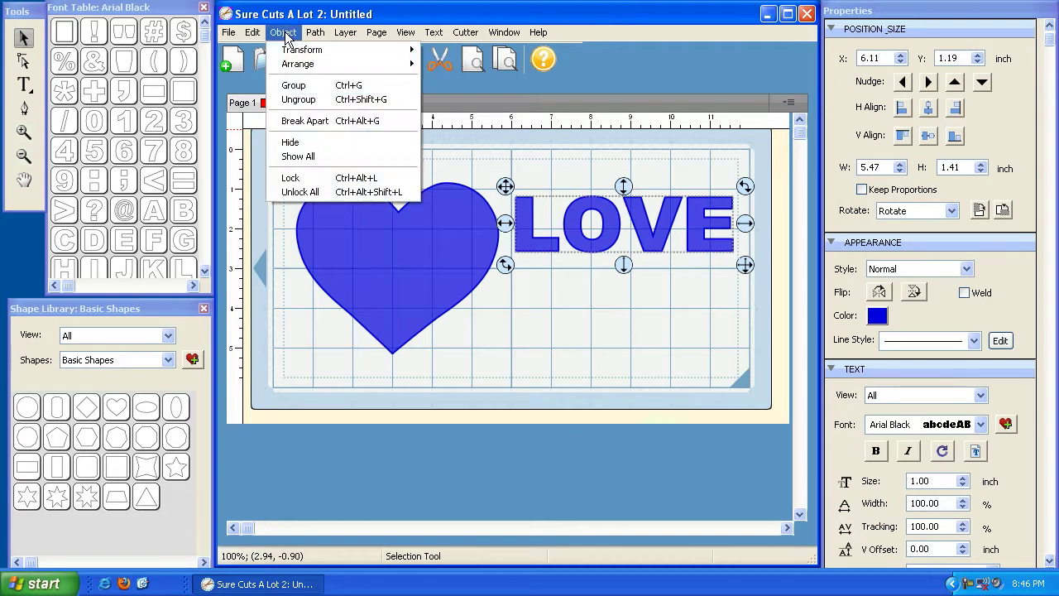
Ungroup LOVE into four separate letters L, O, V and E
click(304, 103)
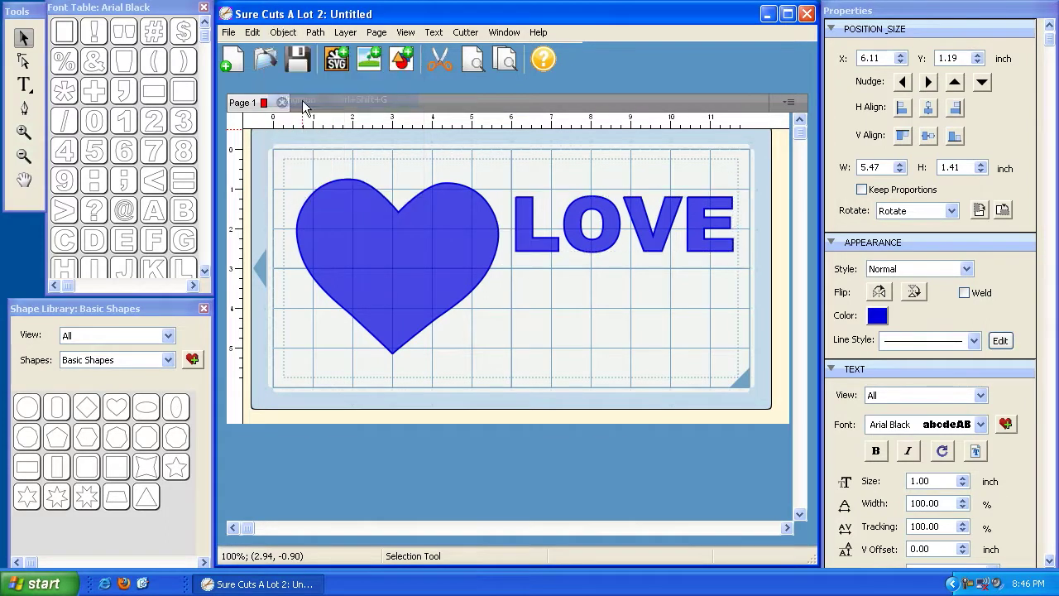
click(534, 228)
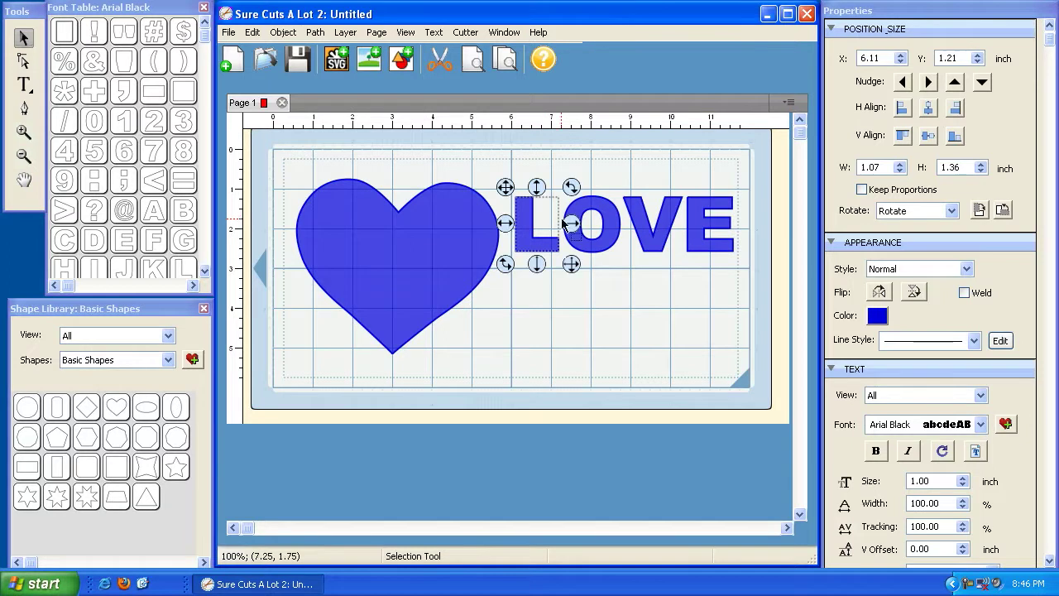
click(592, 213)
click(660, 222)
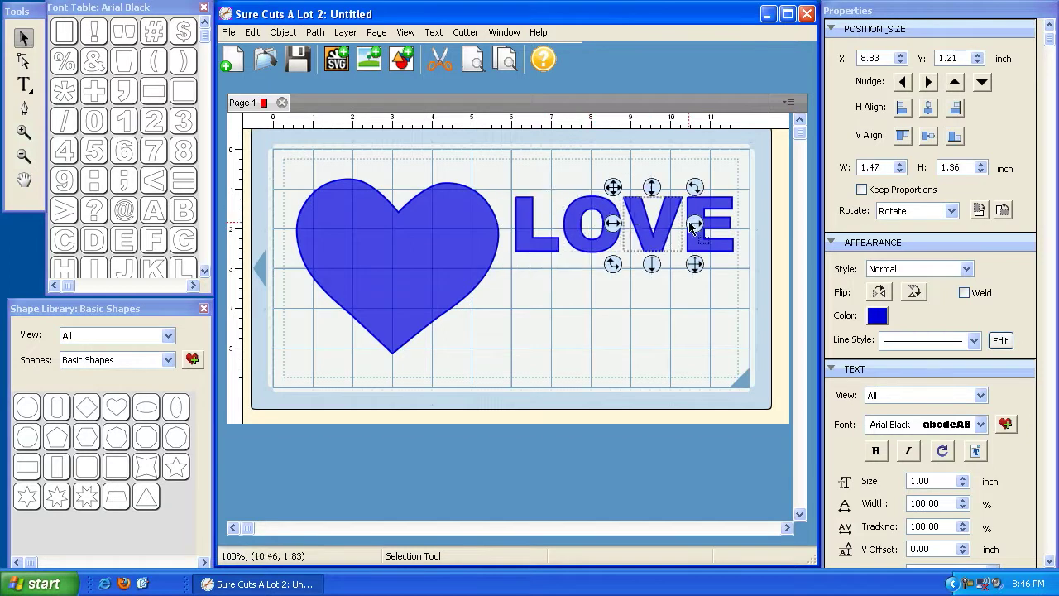
click(716, 210)
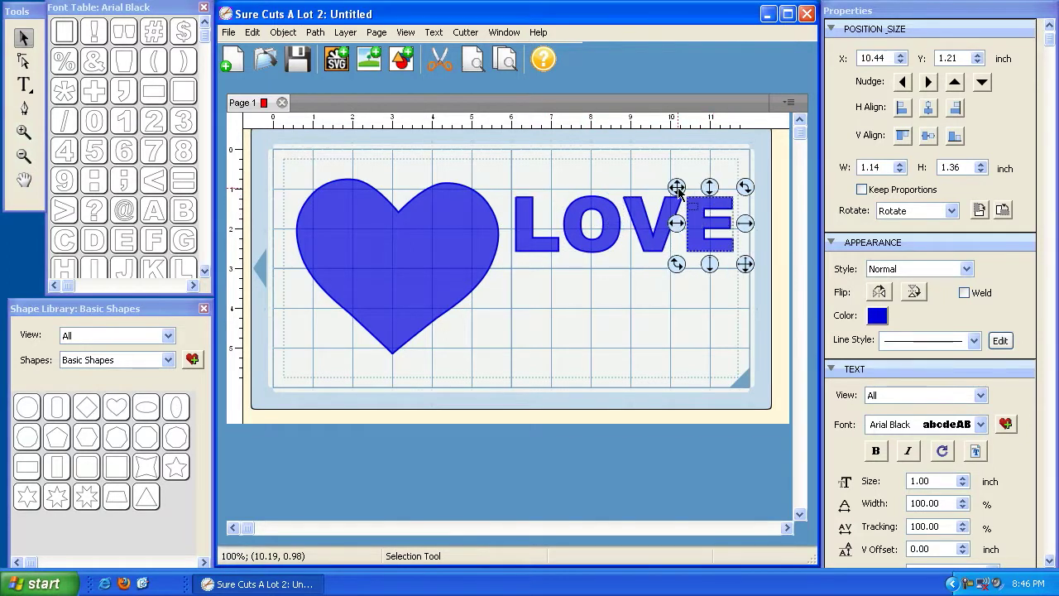
Drop the O below the line, raise the V, and lower the E
click(590, 217)
drag(556, 187, 560, 234)
click(661, 232)
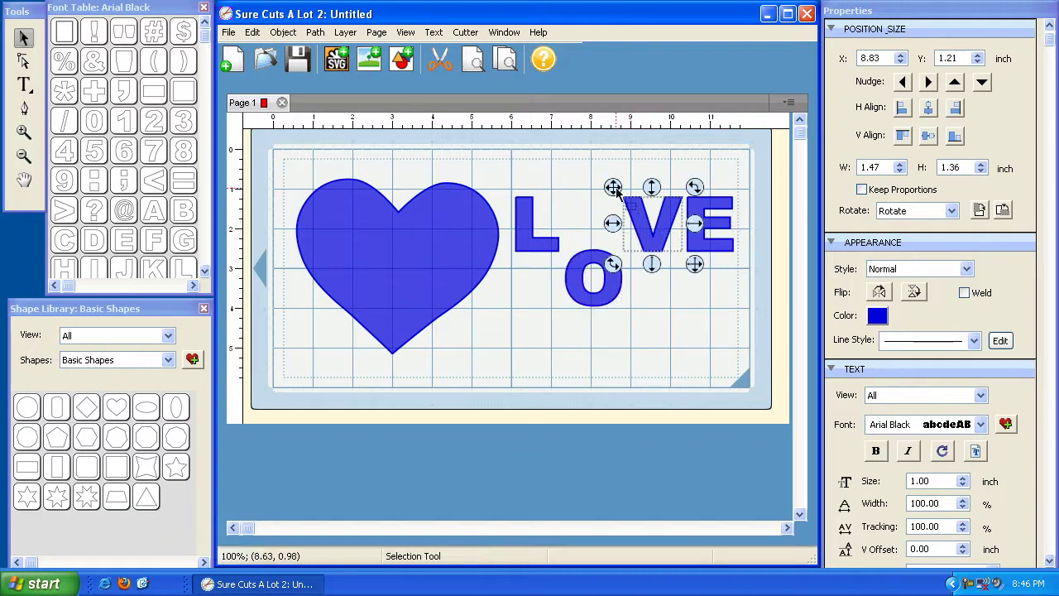
drag(616, 192, 615, 165)
click(698, 231)
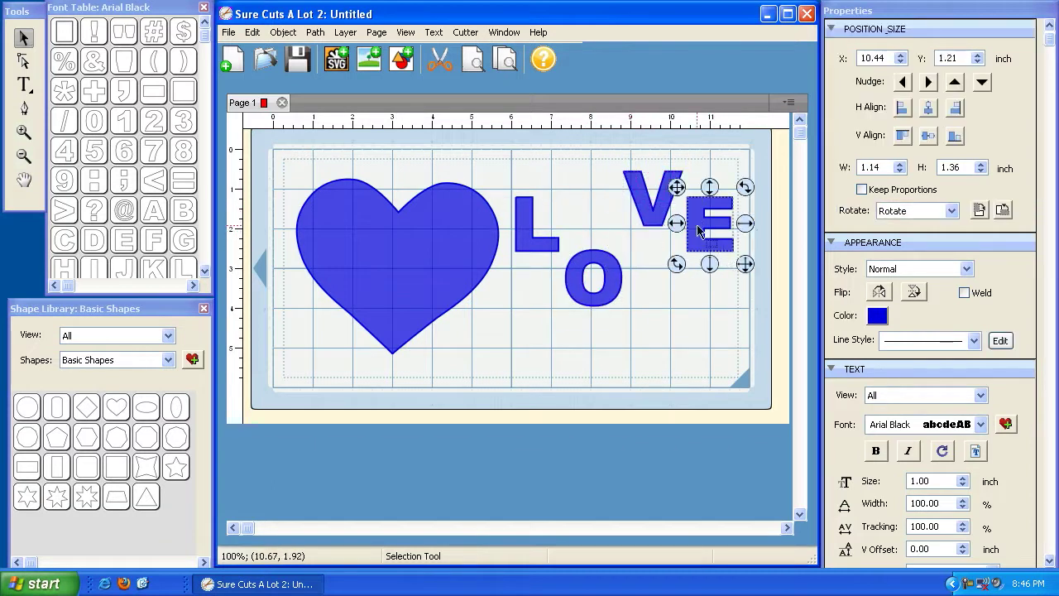
drag(677, 187, 679, 243)
Refine the stagger: O back up beside L, V next to O, E up beside V
click(590, 273)
drag(554, 238, 554, 205)
click(667, 217)
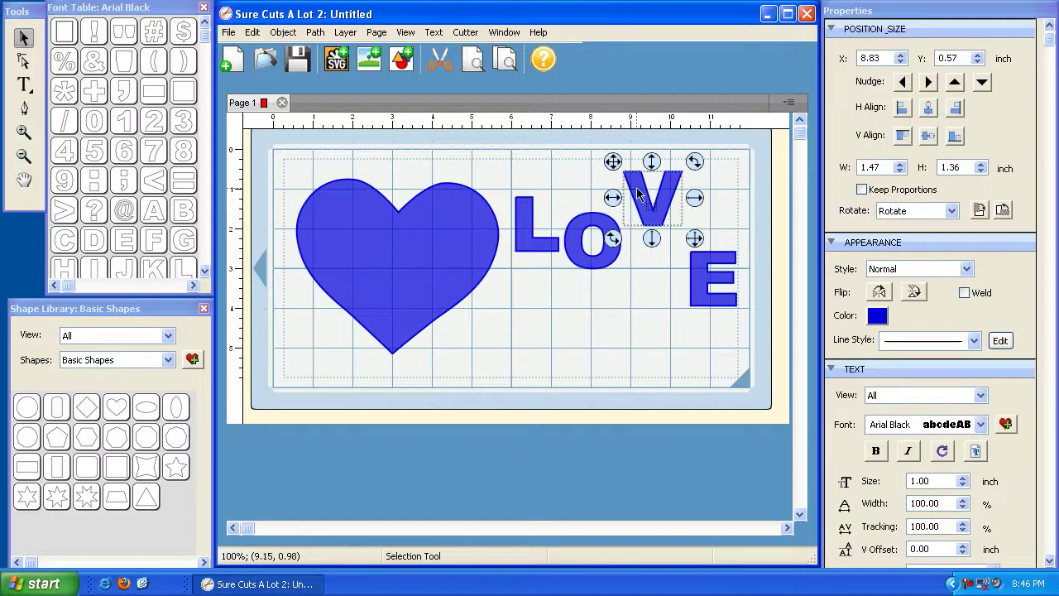
drag(613, 161, 606, 182)
click(695, 257)
drag(685, 246, 660, 206)
click(663, 356)
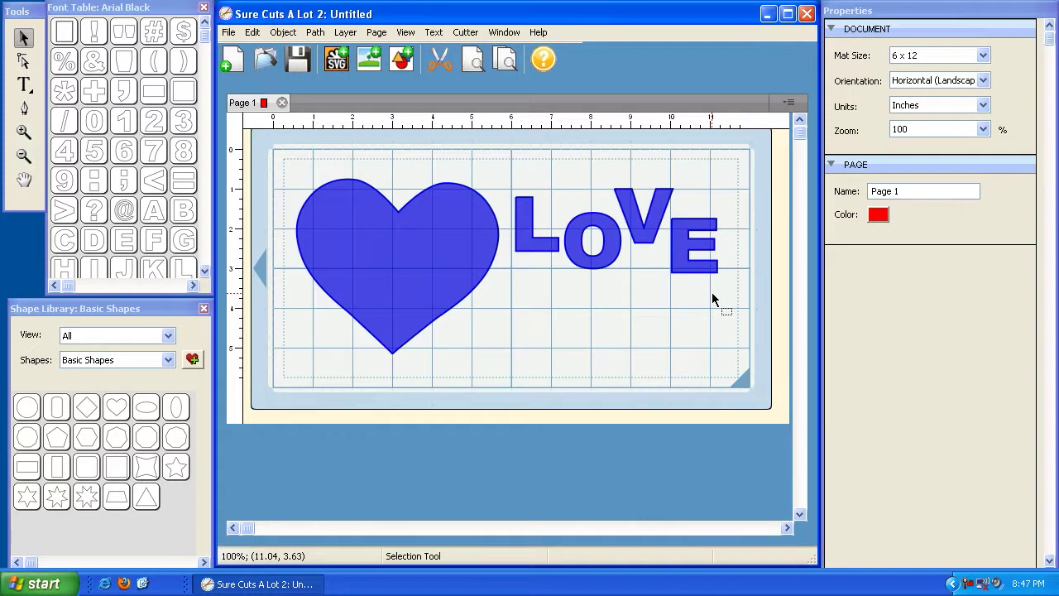
Group the four staggered letters into one LOVE object about 5.22 × 2.17 inches
drag(729, 291, 509, 174)
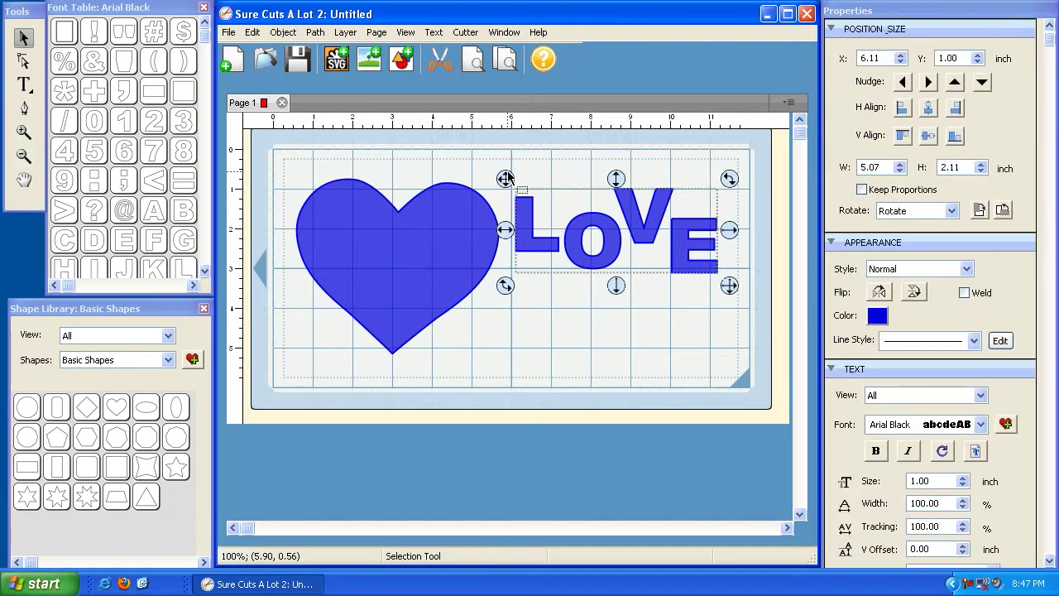
click(282, 33)
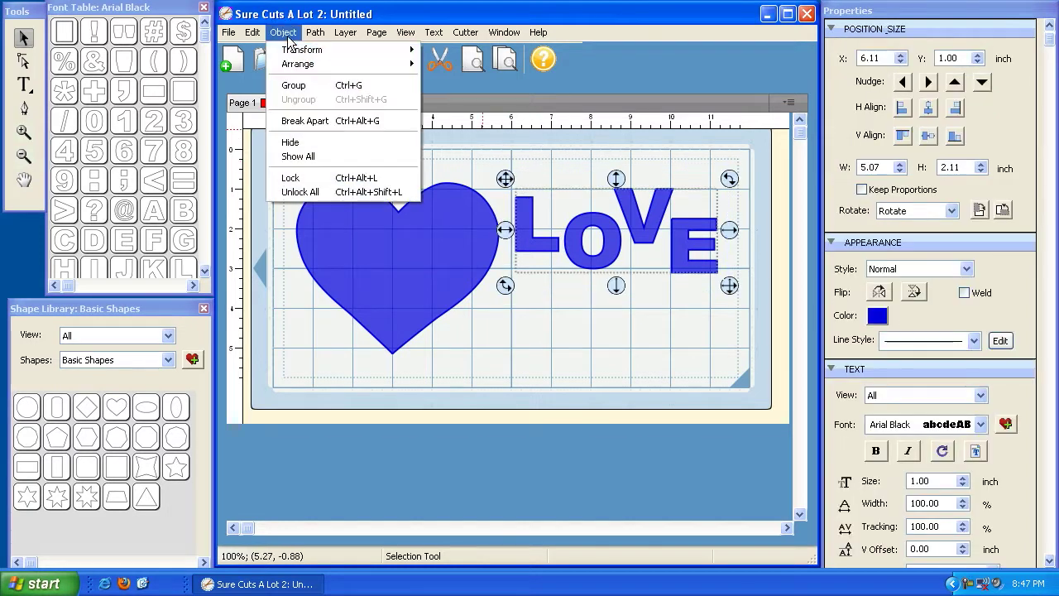
click(294, 85)
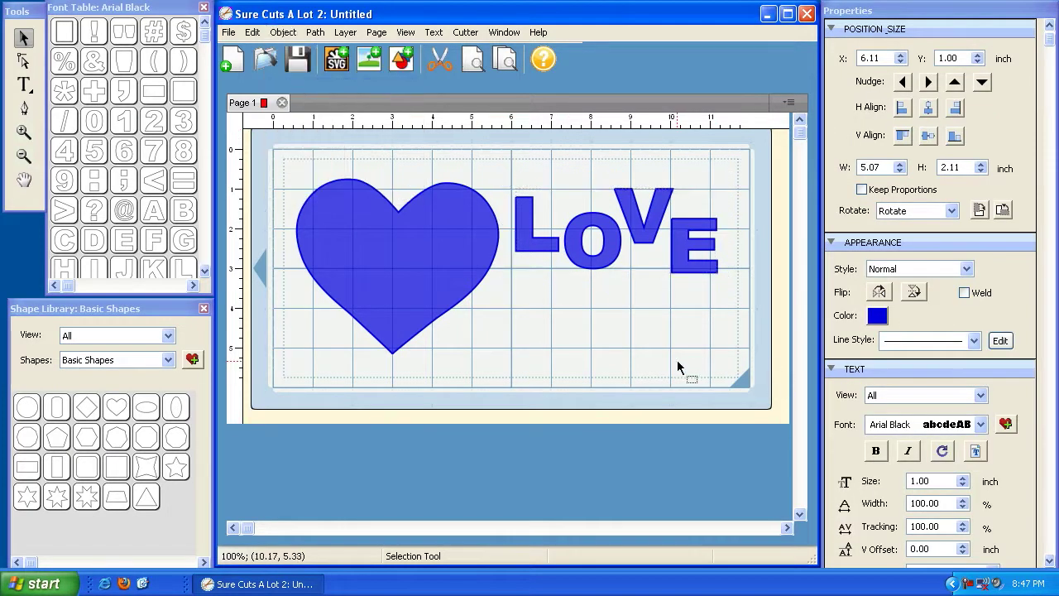
click(681, 372)
click(698, 255)
click(572, 177)
click(542, 236)
click(553, 168)
click(542, 223)
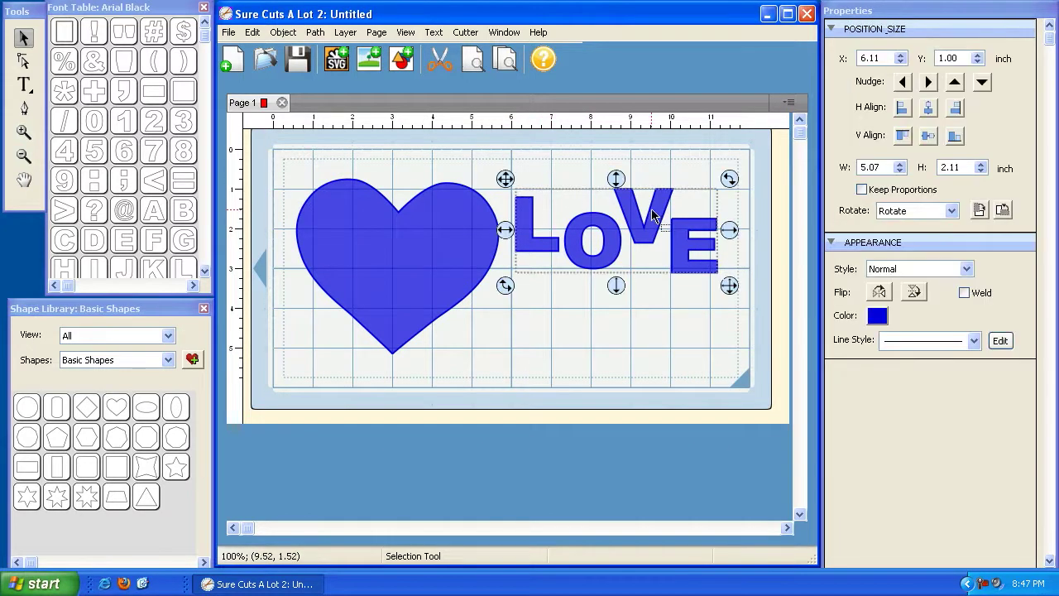
mouse_move(733, 290)
mouse_down()
mouse_move(662, 250)
mouse_move(727, 332)
mouse_move(756, 300)
mouse_move(735, 287)
mouse_up()
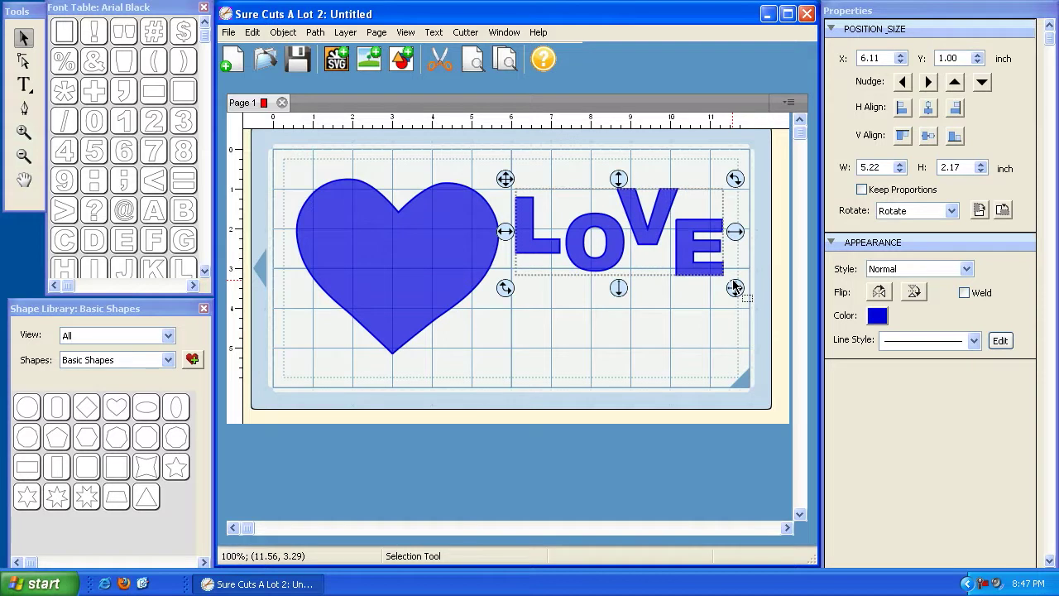
Shrink LOVE to about 3.69 × 1.54 inches and place it across the heart's upper half
drag(735, 287, 697, 272)
drag(505, 178, 300, 201)
drag(493, 296, 474, 275)
drag(303, 199, 308, 208)
drag(483, 294, 477, 290)
drag(307, 206, 314, 207)
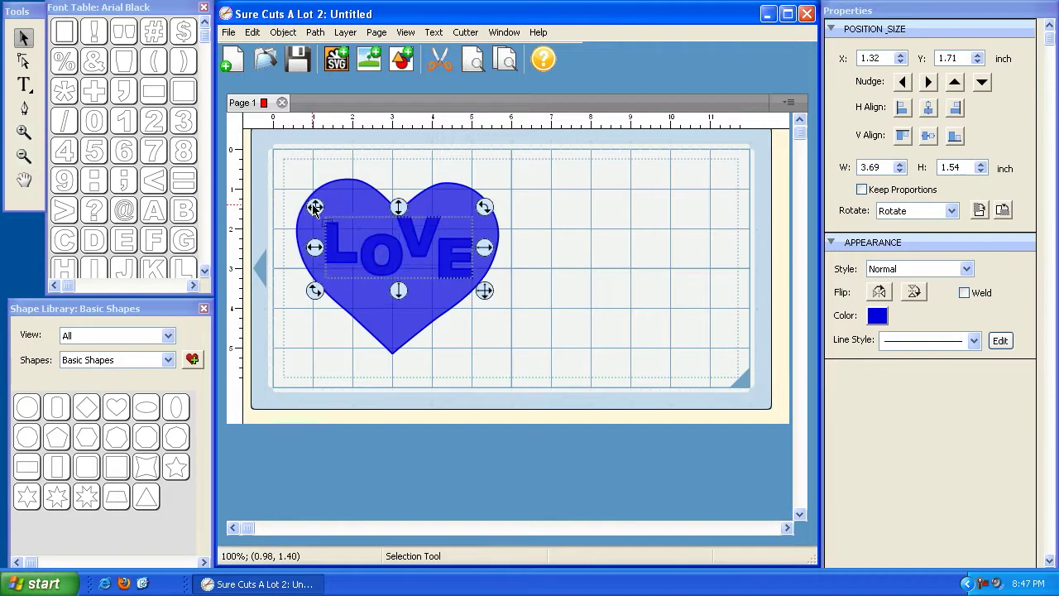
click(612, 256)
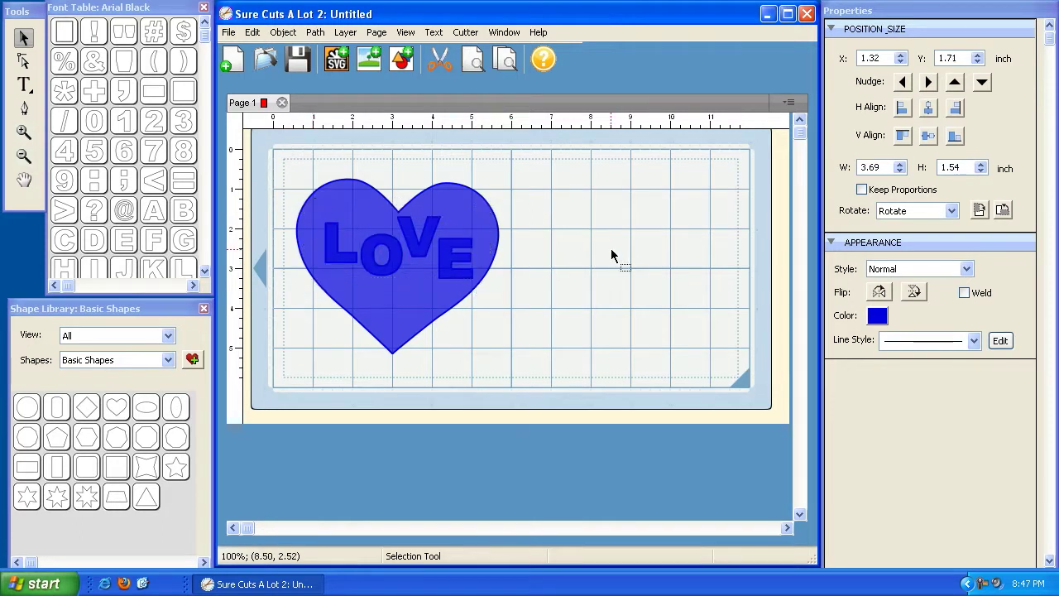
click(474, 62)
click(474, 63)
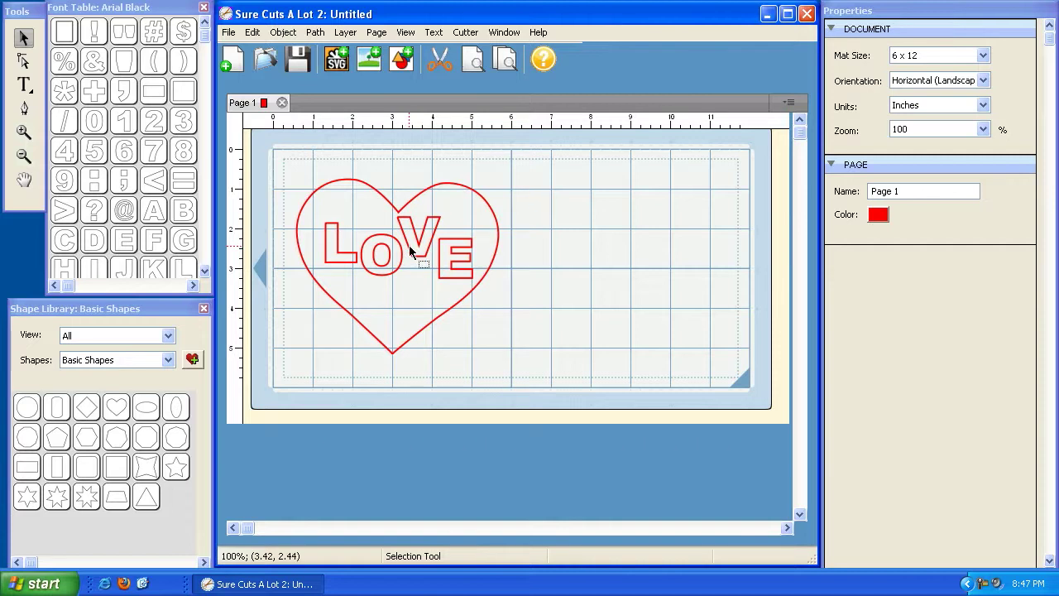
click(474, 65)
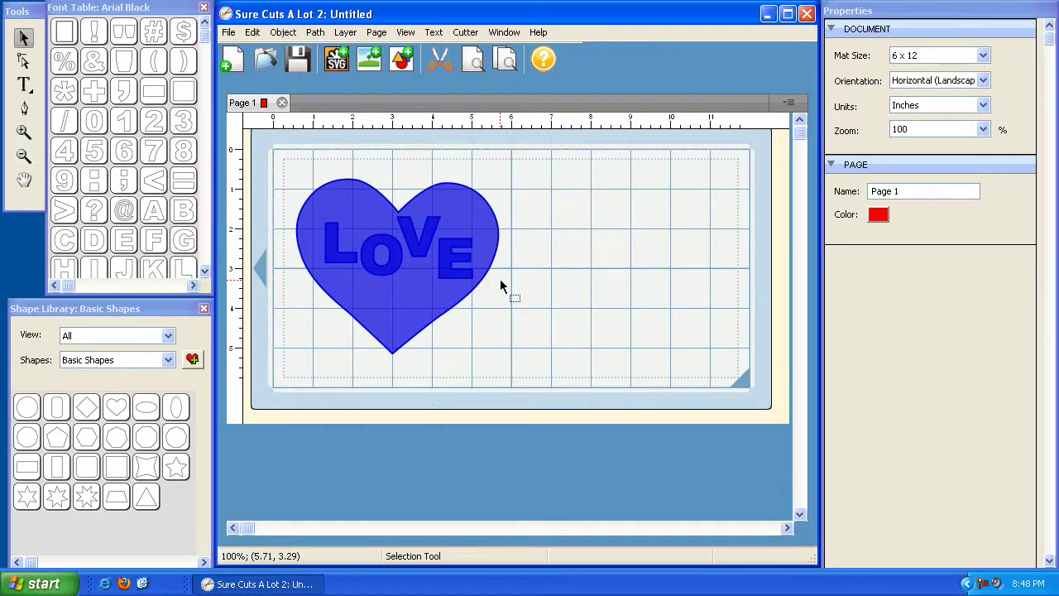
Group the heart and LOVE into a single object
drag(538, 367, 299, 171)
click(282, 31)
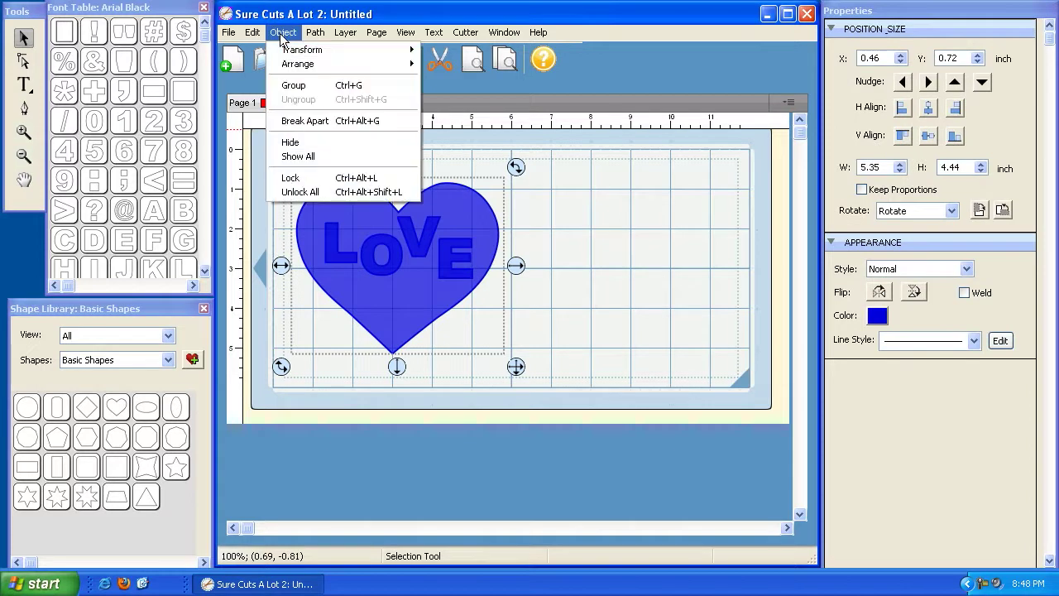
click(306, 86)
click(585, 268)
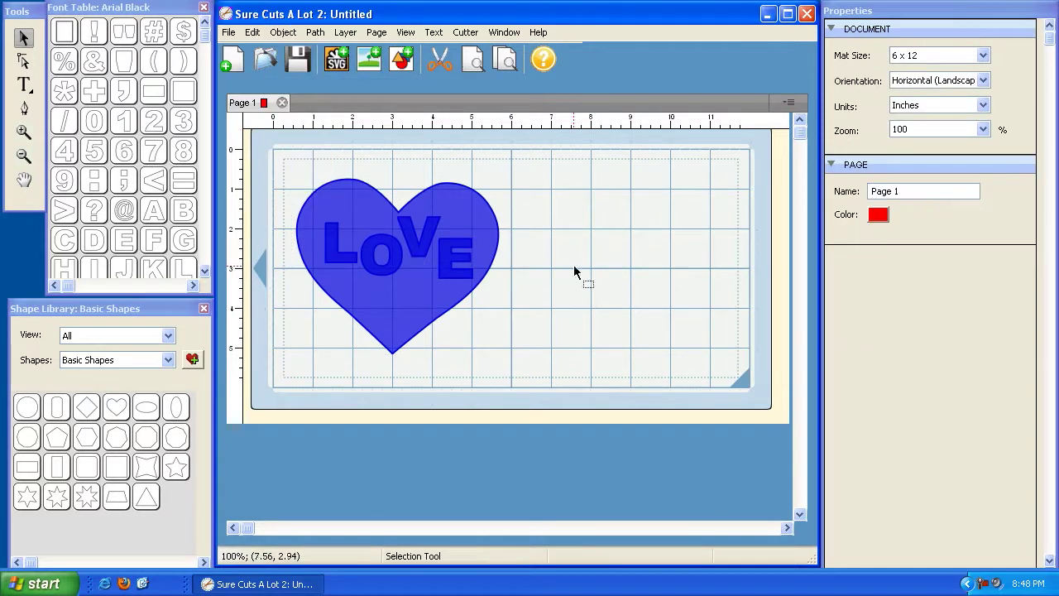
Shrink the group to 2.40 × 1.99 inches and move it into the mat's top-left corner
click(444, 238)
drag(284, 166, 393, 167)
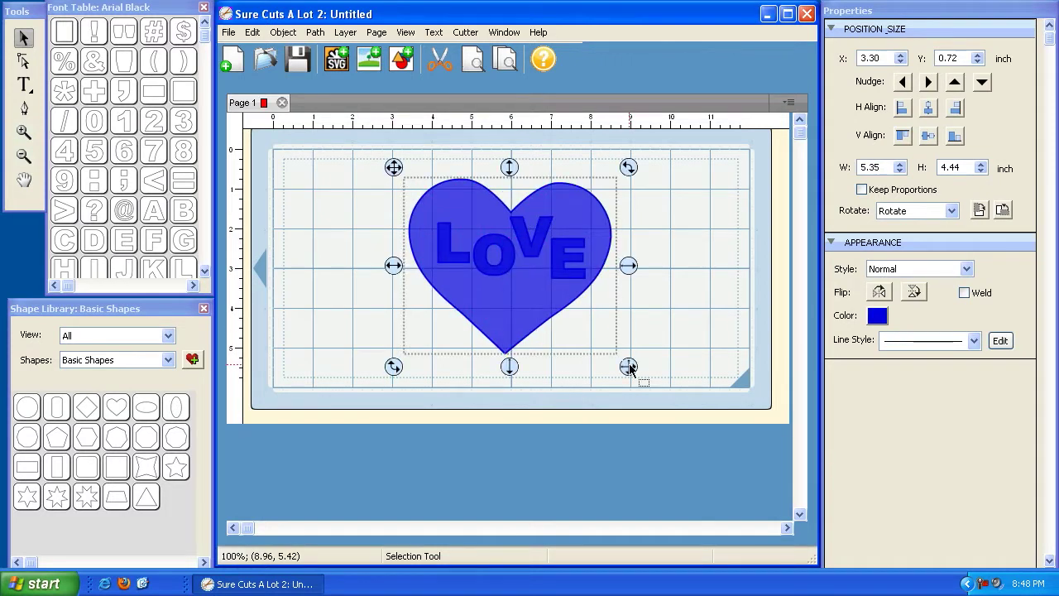
drag(631, 369, 508, 265)
drag(393, 167, 279, 158)
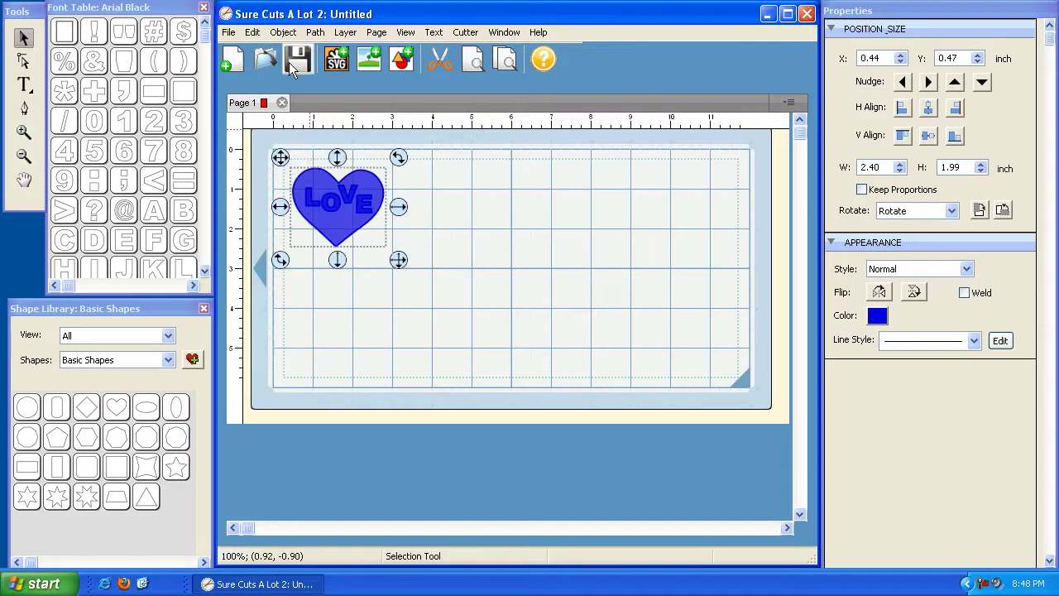
Copy the LOVE heart and Paste (Auto Fill) eight copies in two rows of four
click(253, 33)
click(265, 100)
click(251, 34)
click(288, 142)
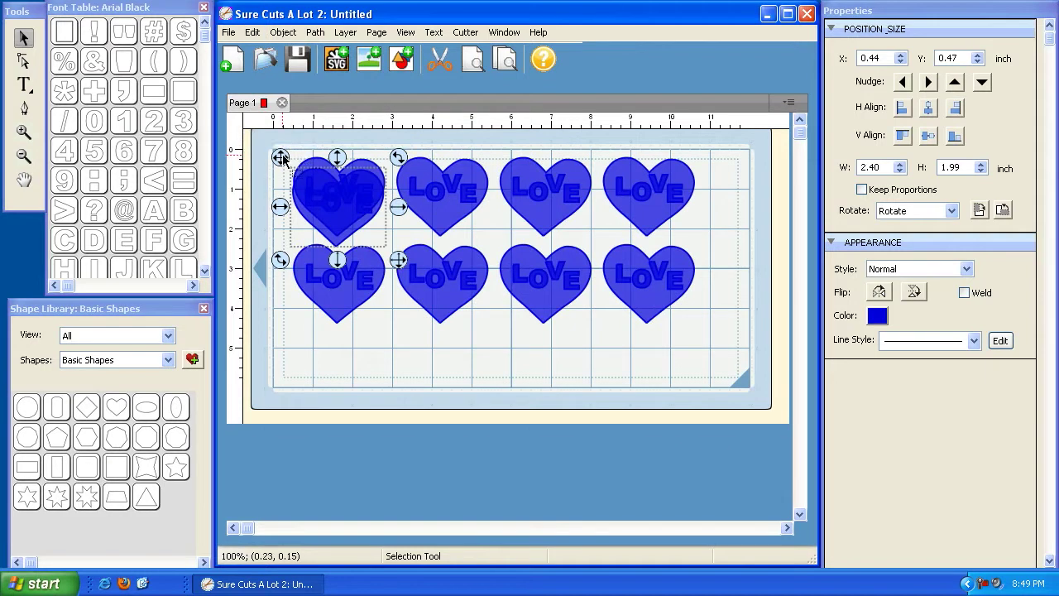
click(283, 160)
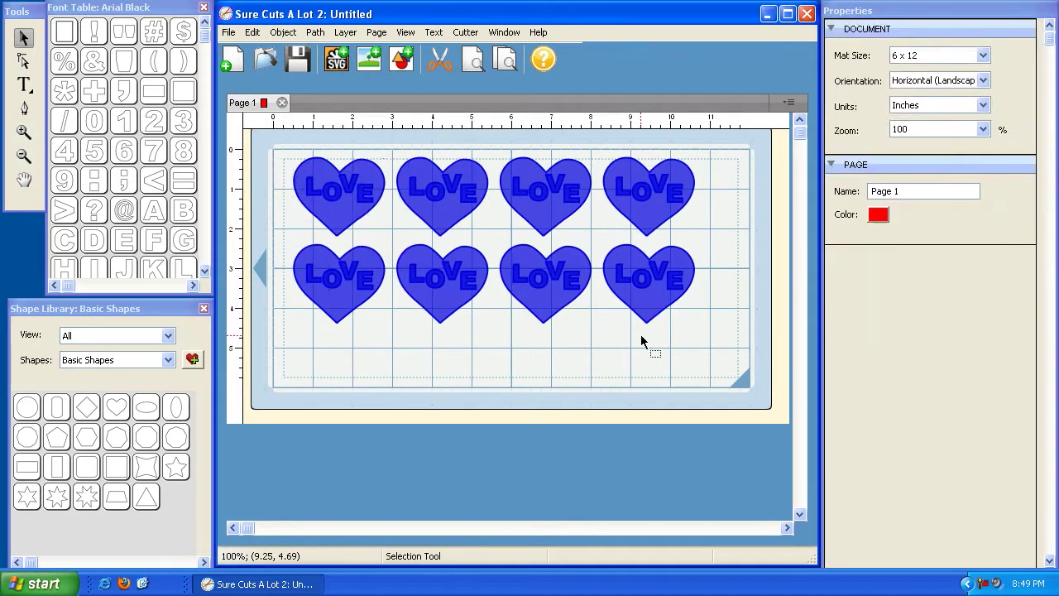
drag(703, 342, 303, 182)
click(384, 162)
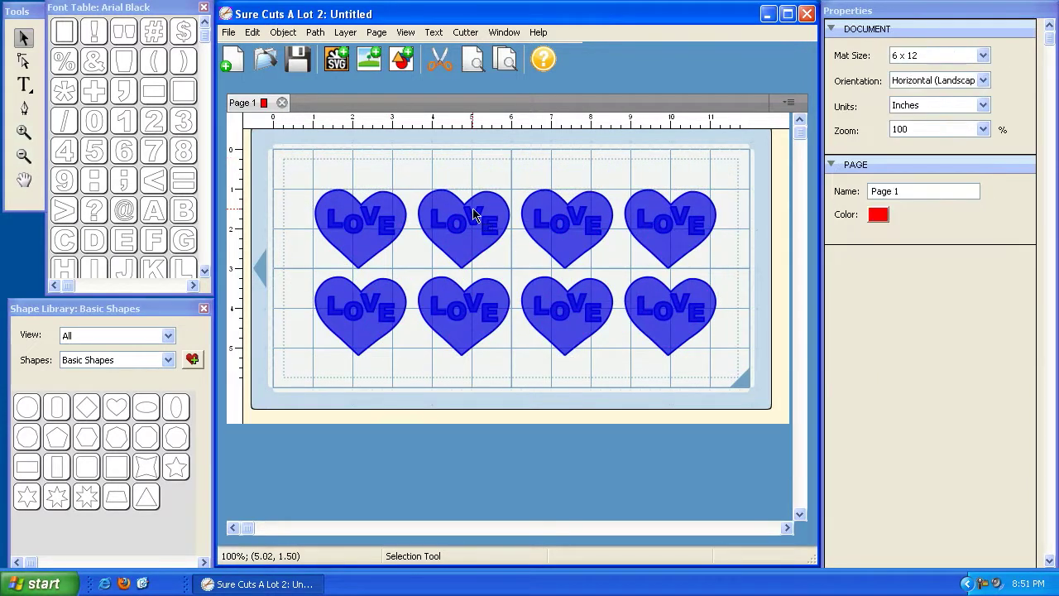
Dismiss the Cricut model prompt, then enable Remember Cricut Model and Firmware in Cutter preferences
click(440, 65)
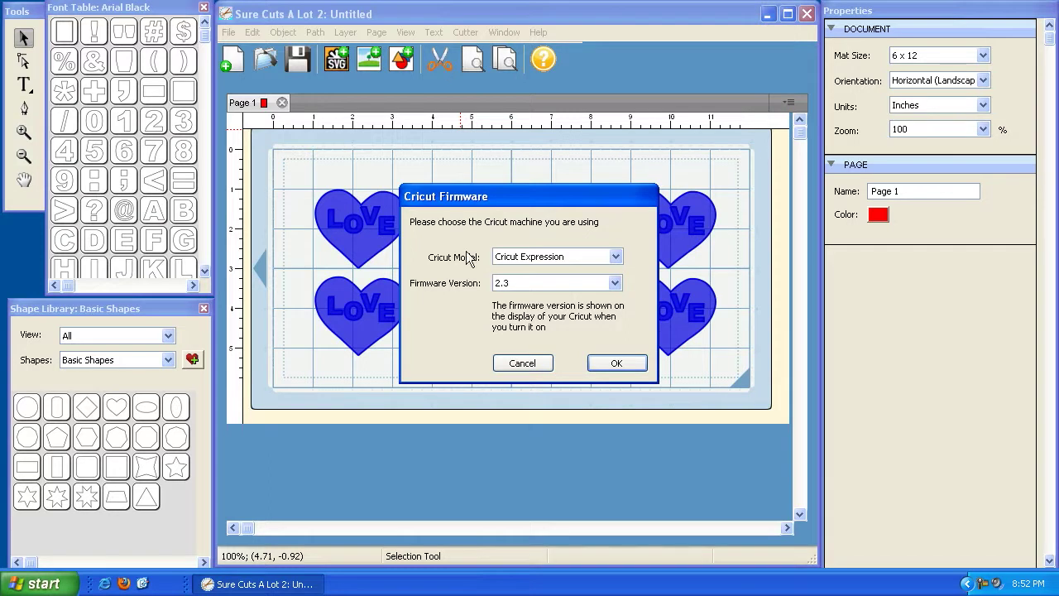
click(524, 363)
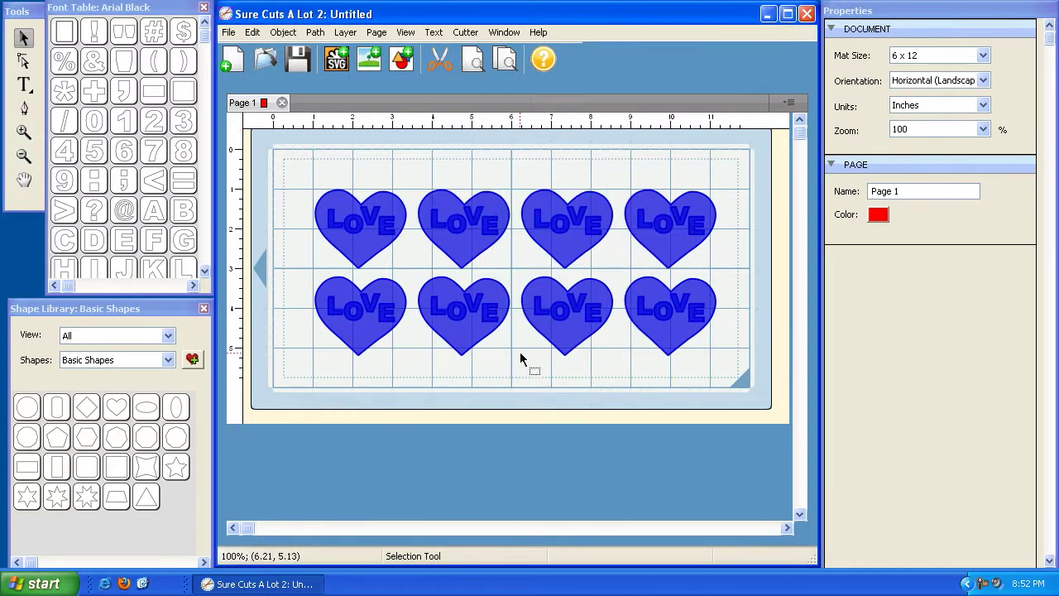
click(253, 31)
click(297, 202)
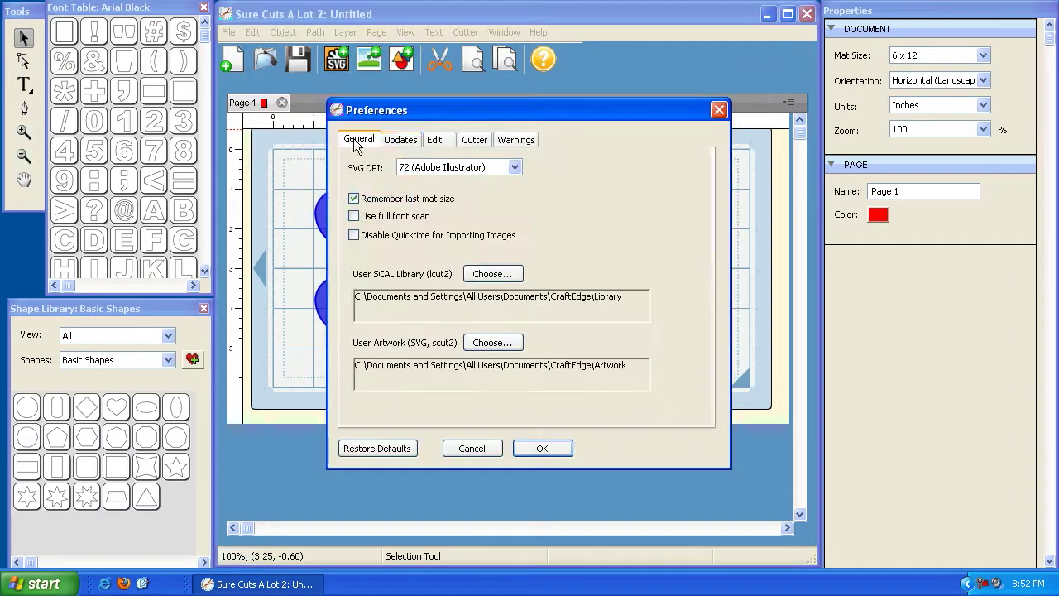
click(474, 140)
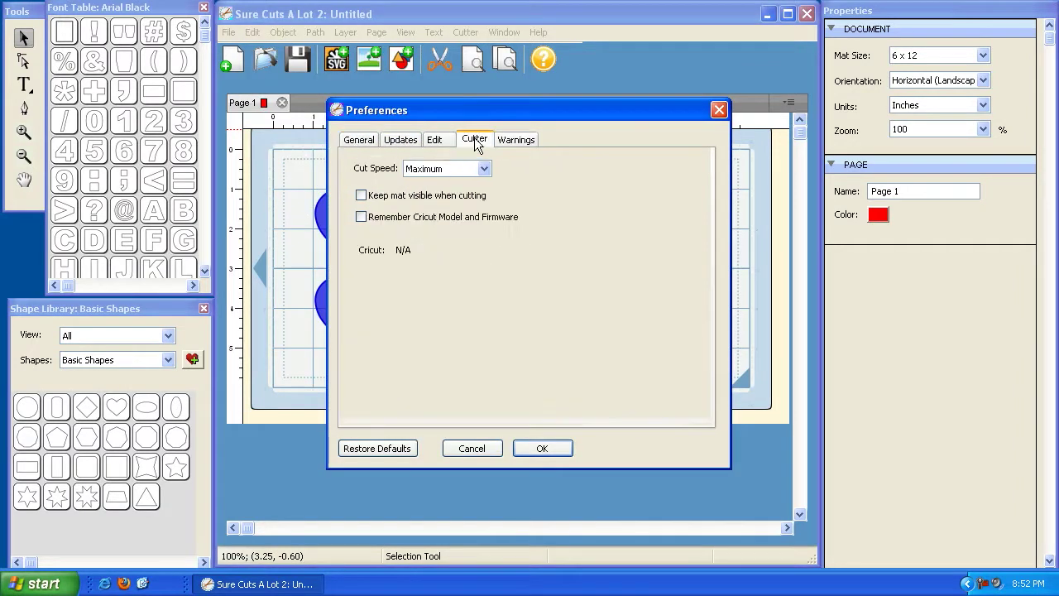
click(362, 218)
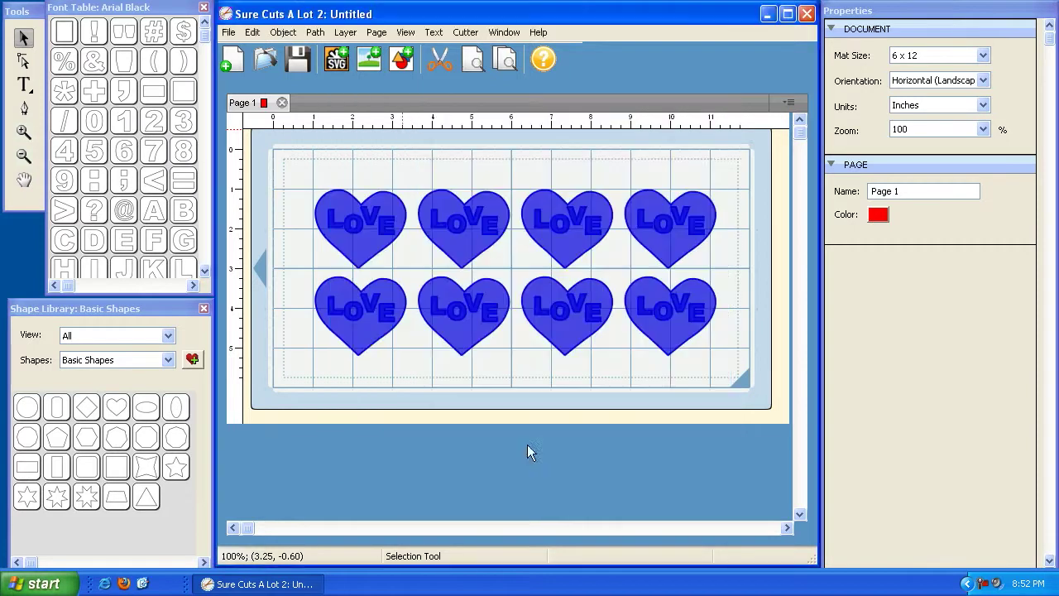
click(533, 448)
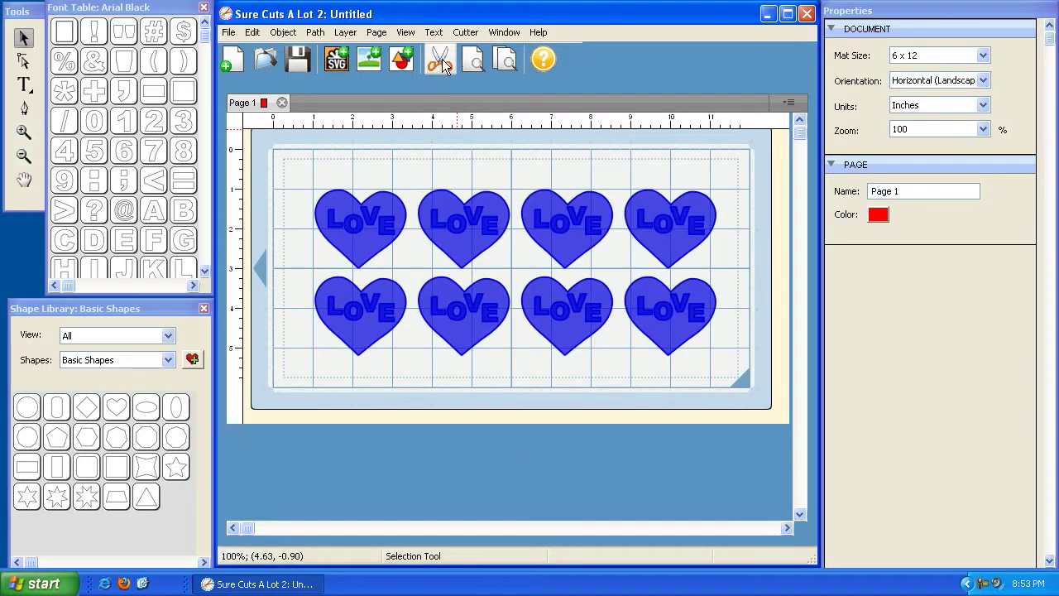